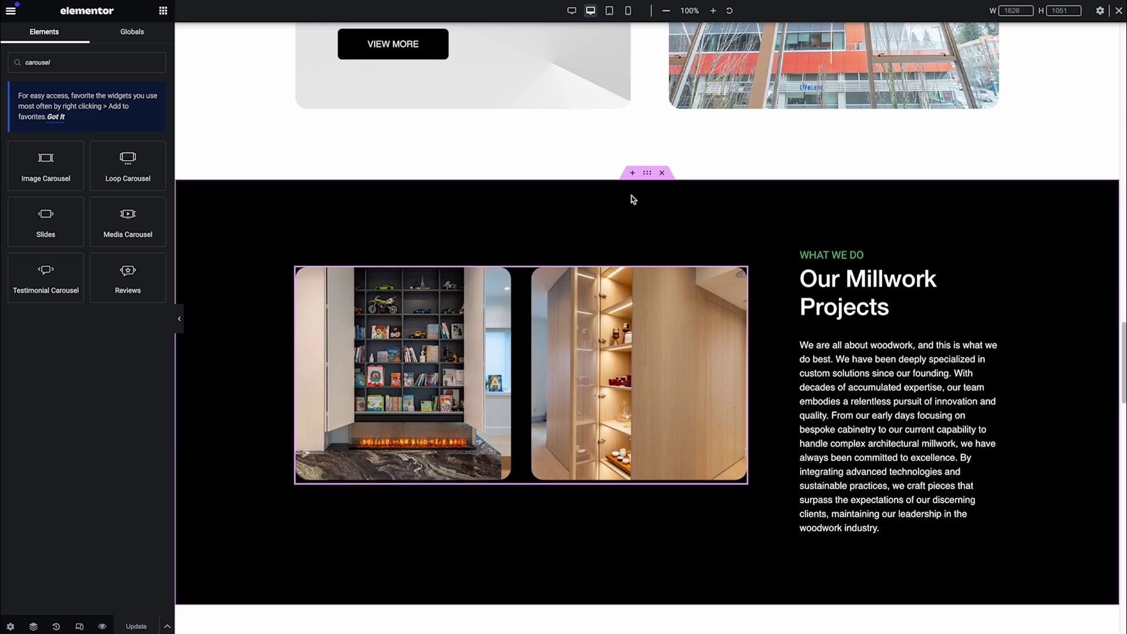
Scroll down to the black Our Millwork Projects section with its two-image carousel
scroll(633, 199, down, 1)
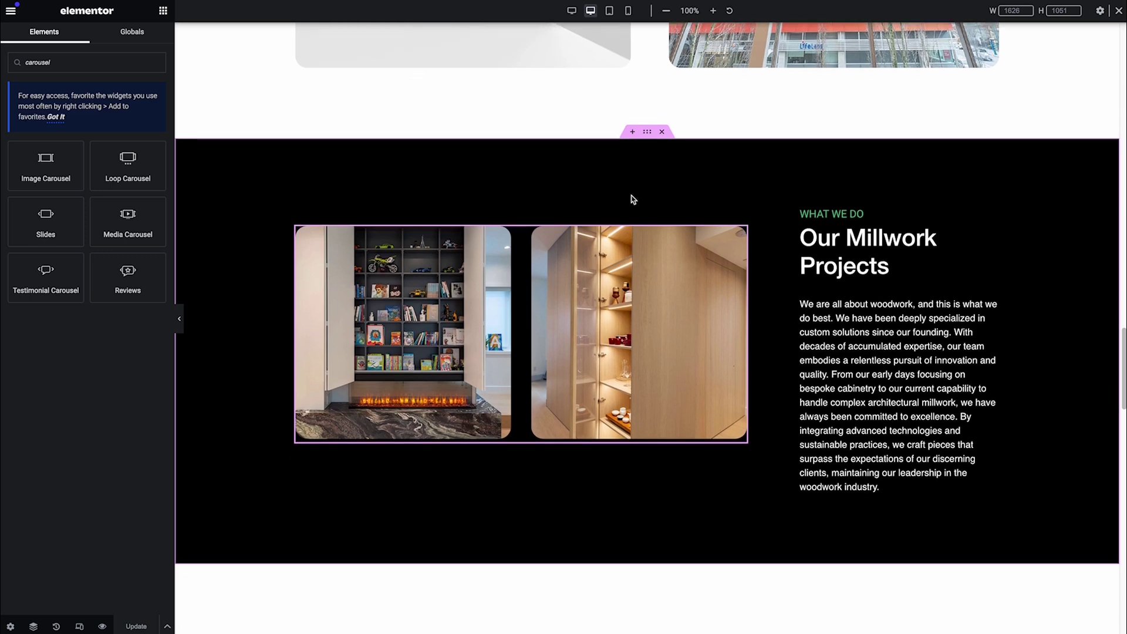
scroll(662, 277, down, 1)
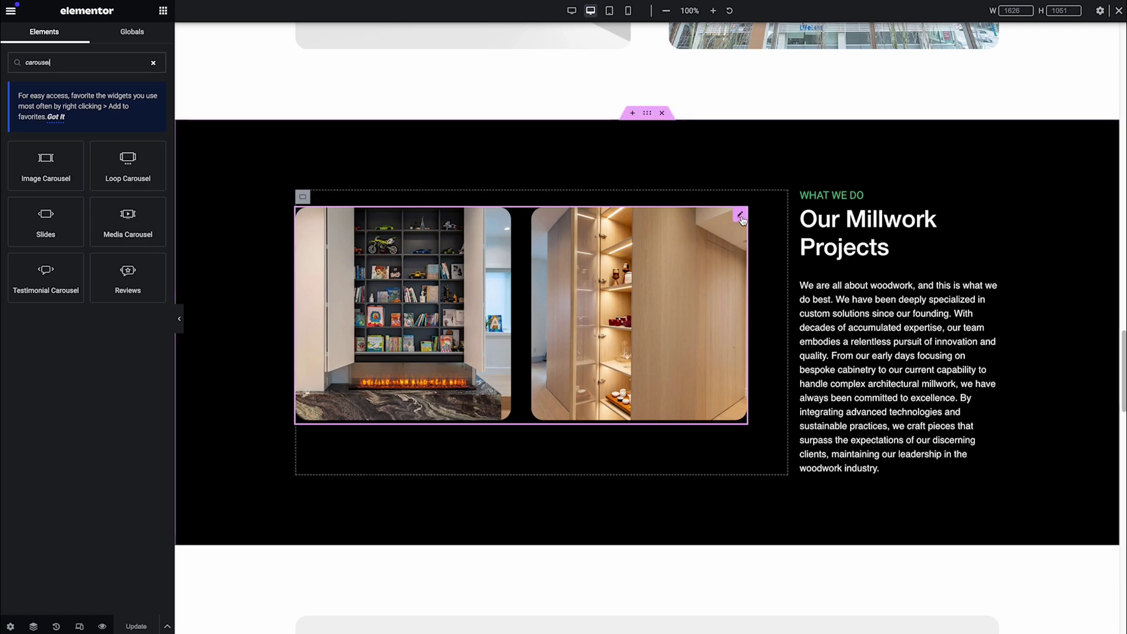
Check the Image Carousel's three images, two-slide display and navigation settings, then return to the widget list
click(735, 238)
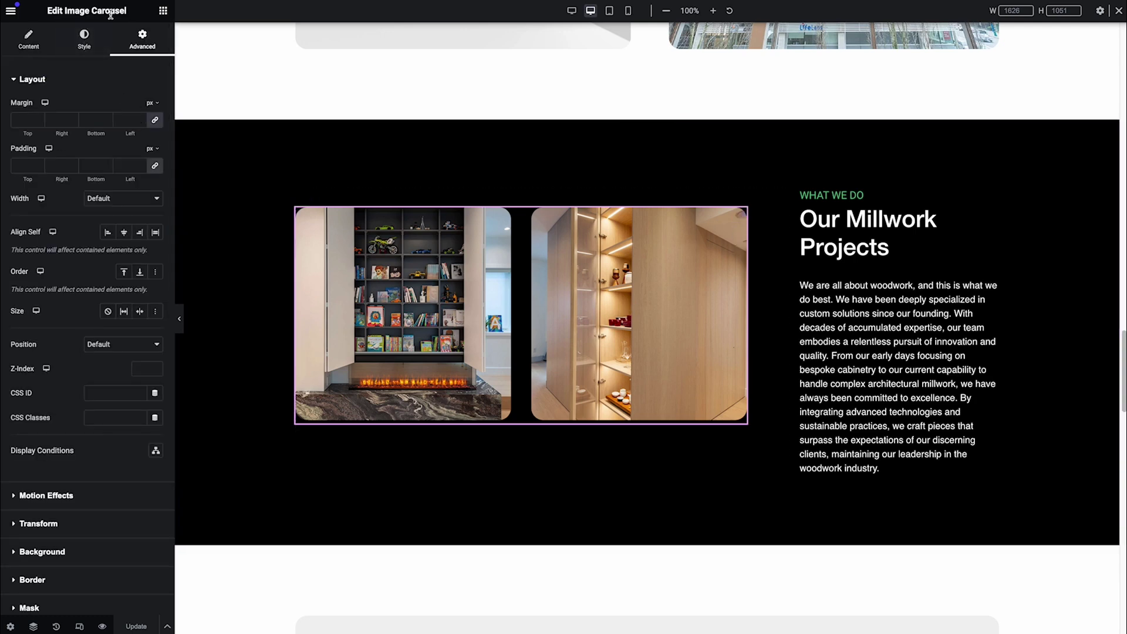
click(29, 40)
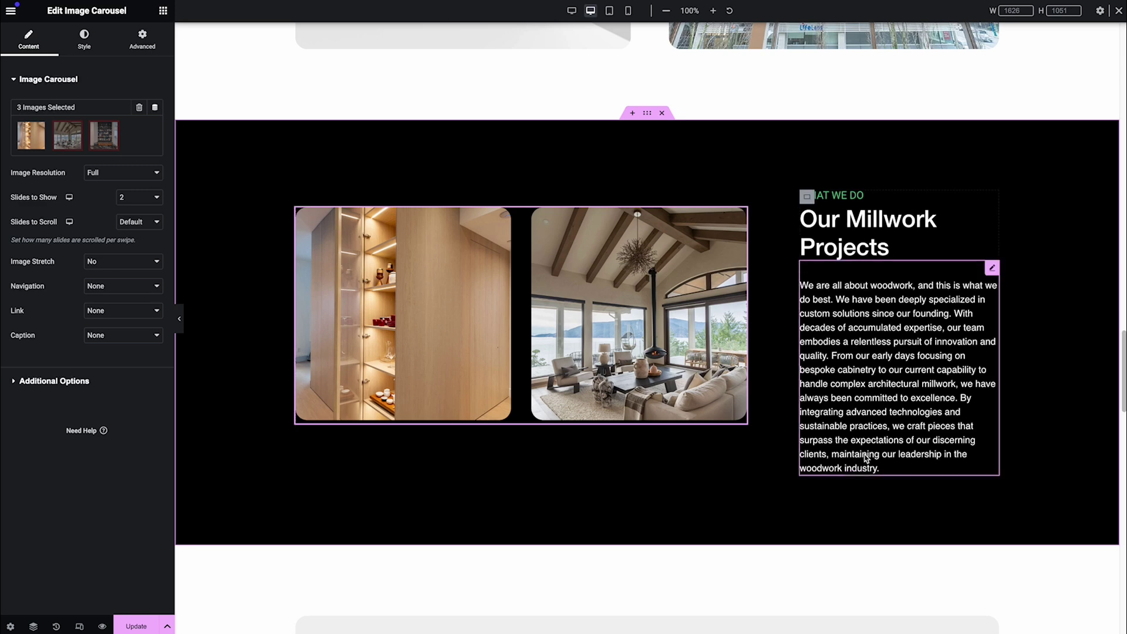
scroll(866, 434, down, 3)
scroll(865, 435, up, 2)
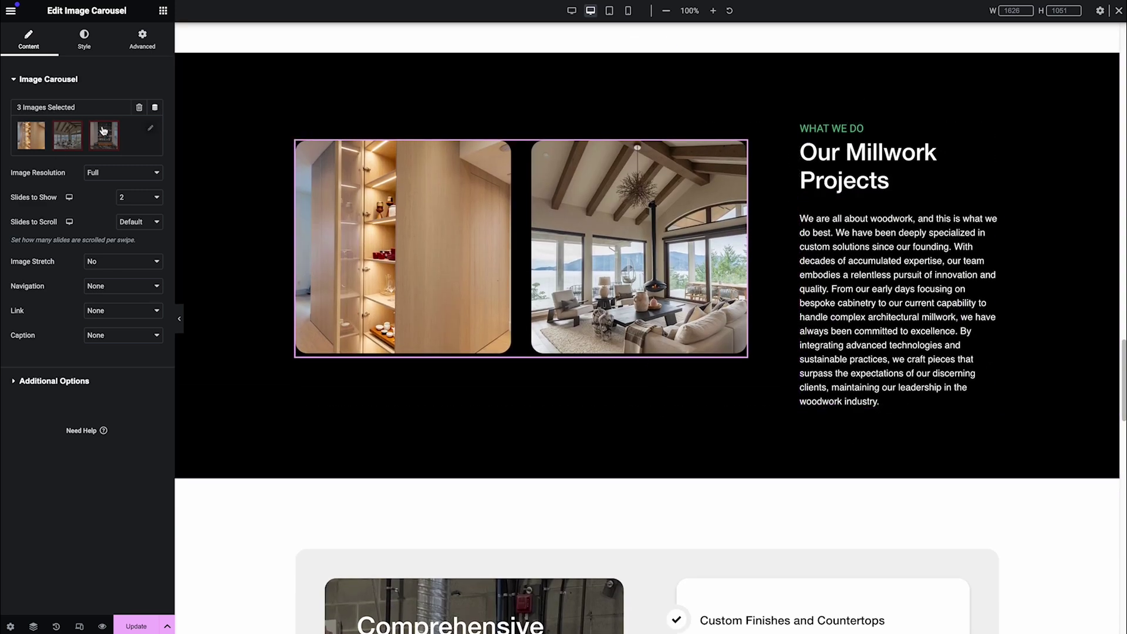
click(162, 14)
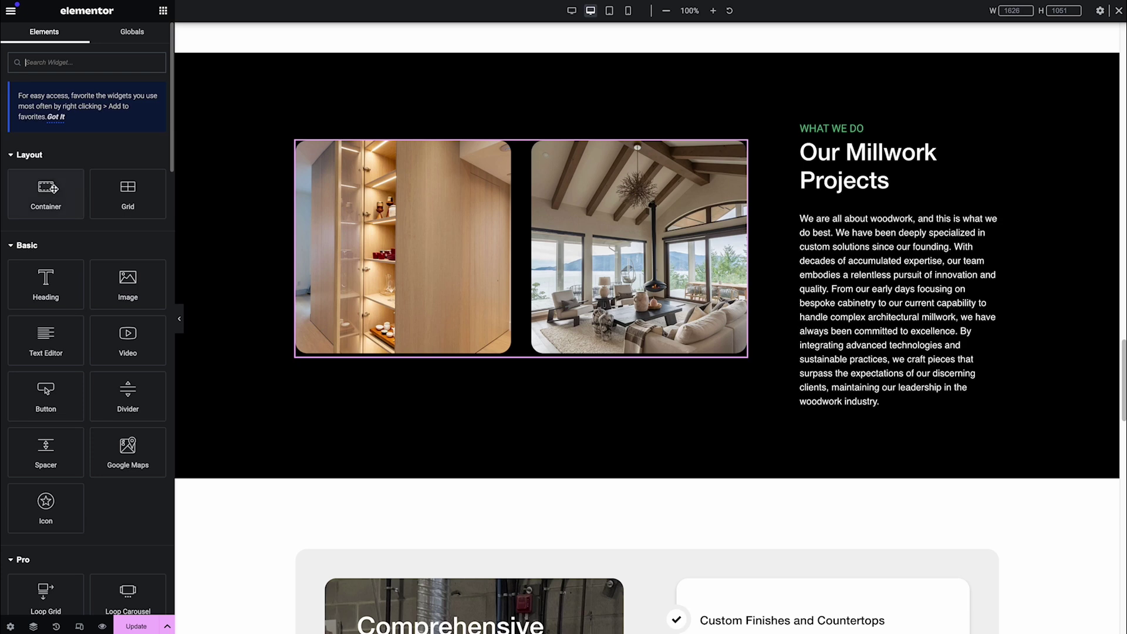
Drop a Container below the Millwork text column and insert an Image widget into it
drag(42, 195, 855, 392)
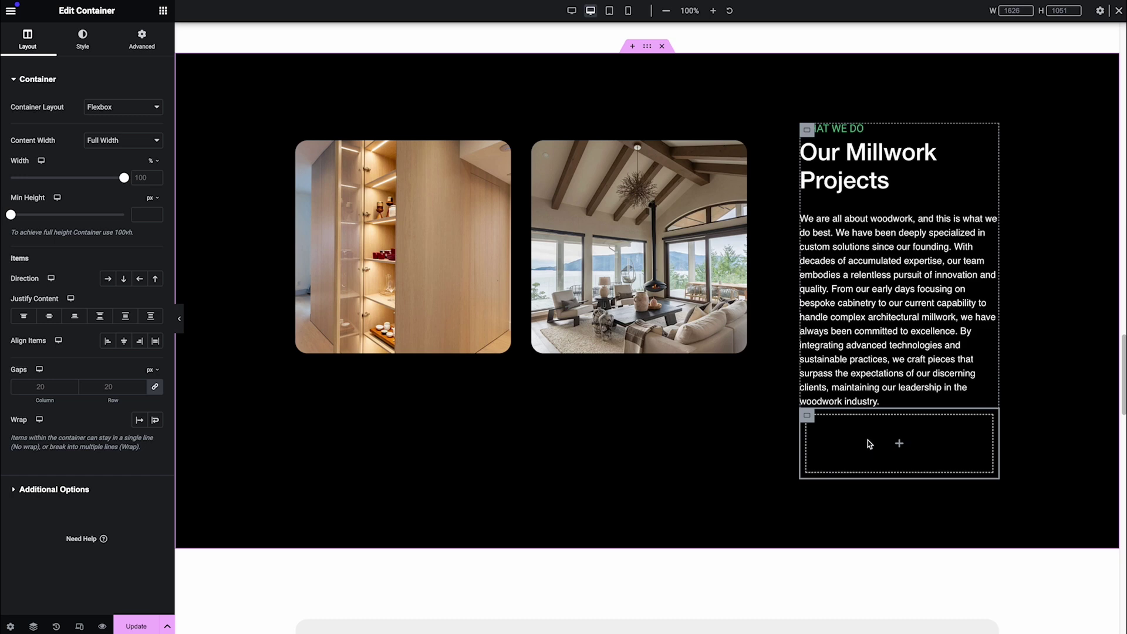
scroll(838, 441, down, 1)
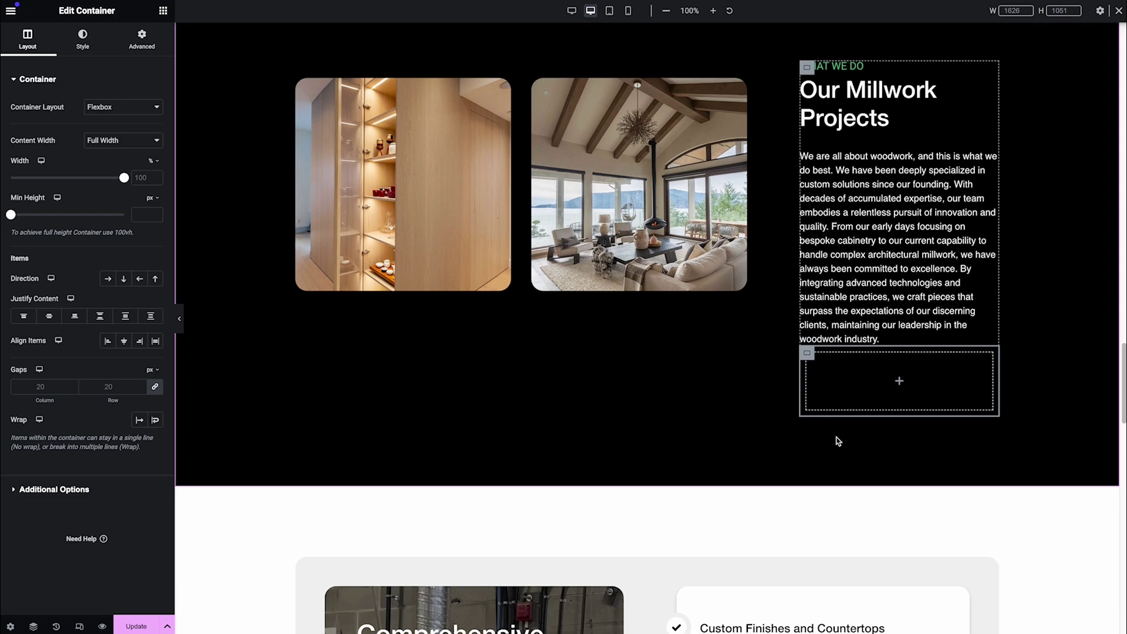
scroll(839, 438, up, 1)
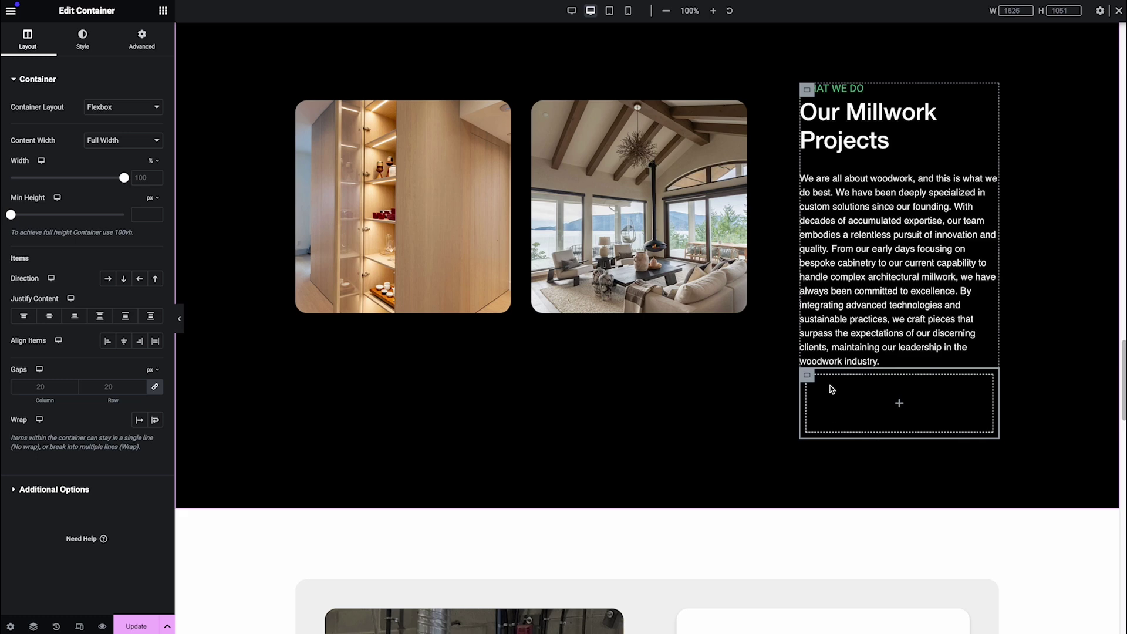
click(900, 406)
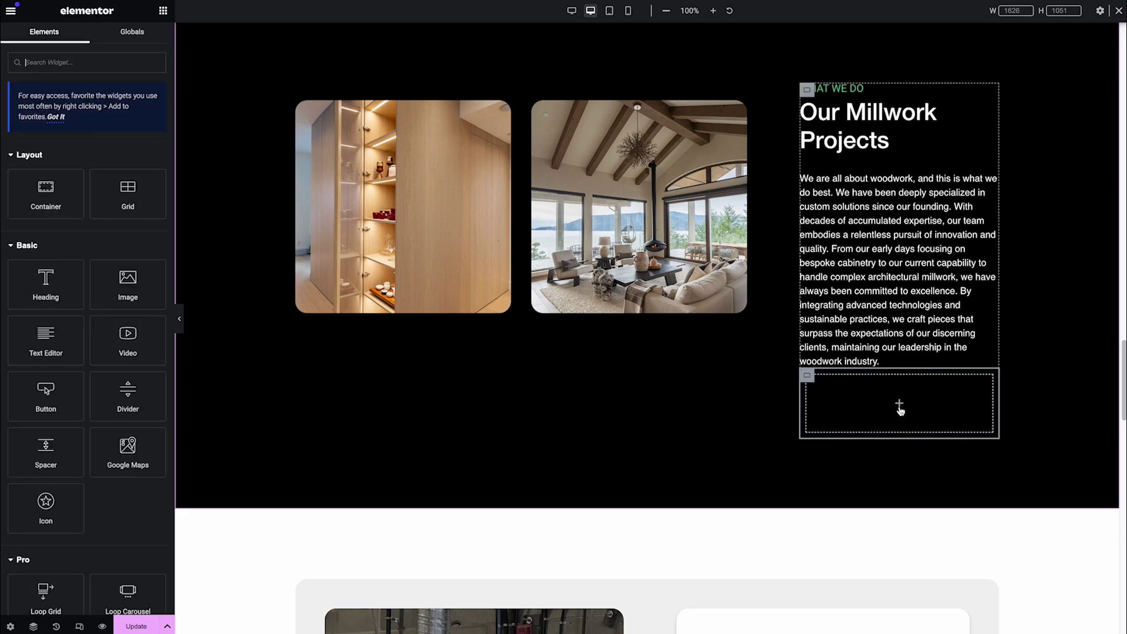
click(128, 290)
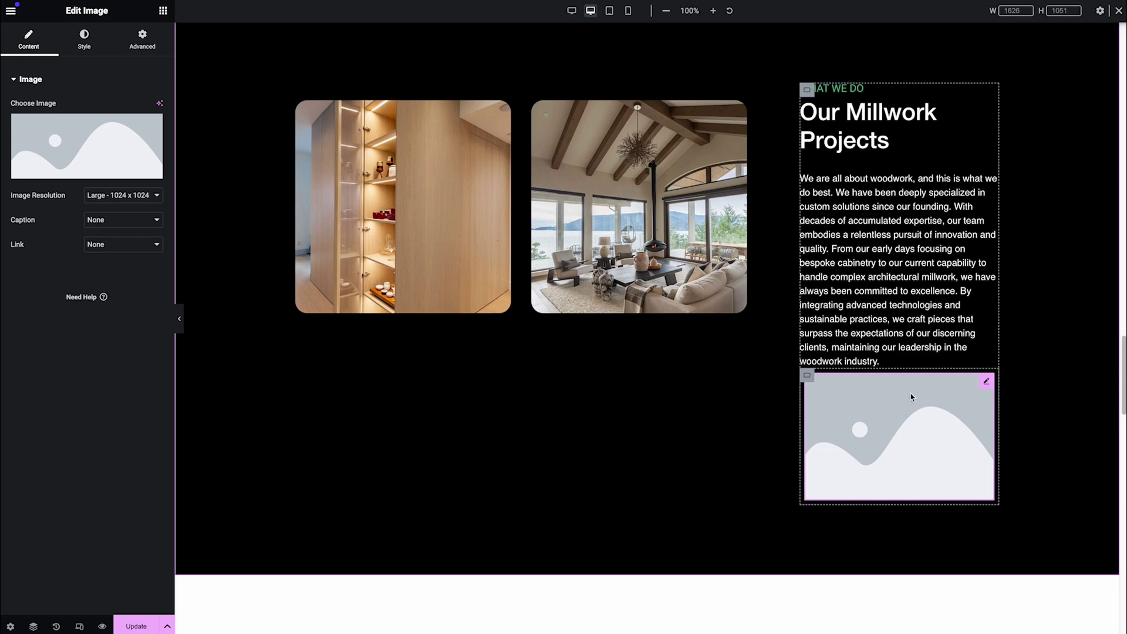
Set the image to the back arrow Group-19.svg, found by searching 'back' in the Media Library
mouse_move(103, 152)
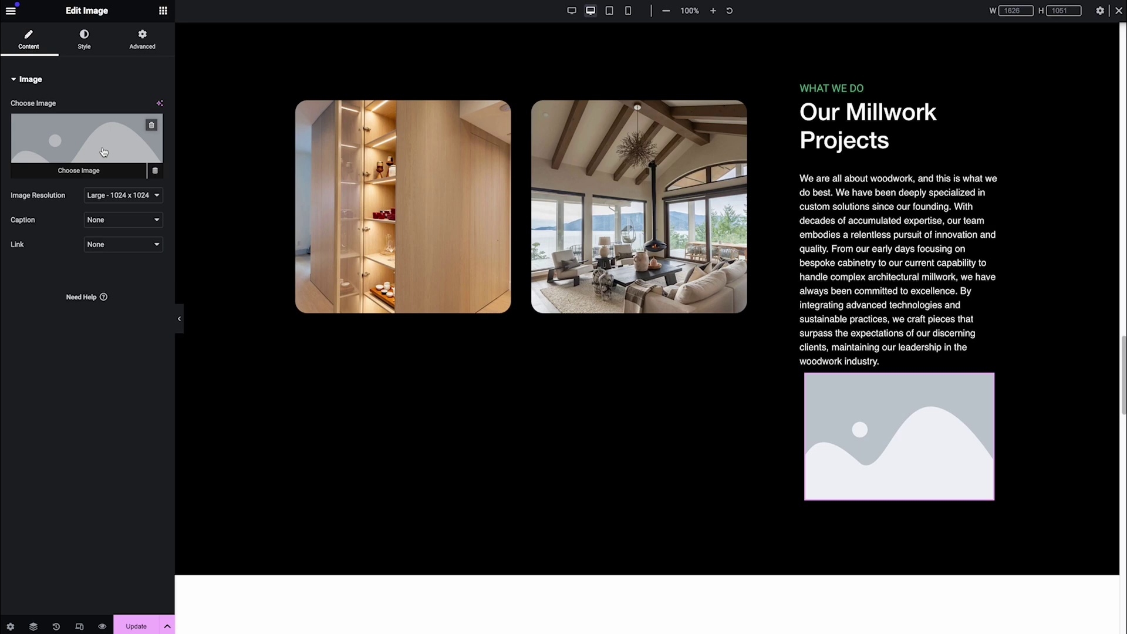
click(103, 152)
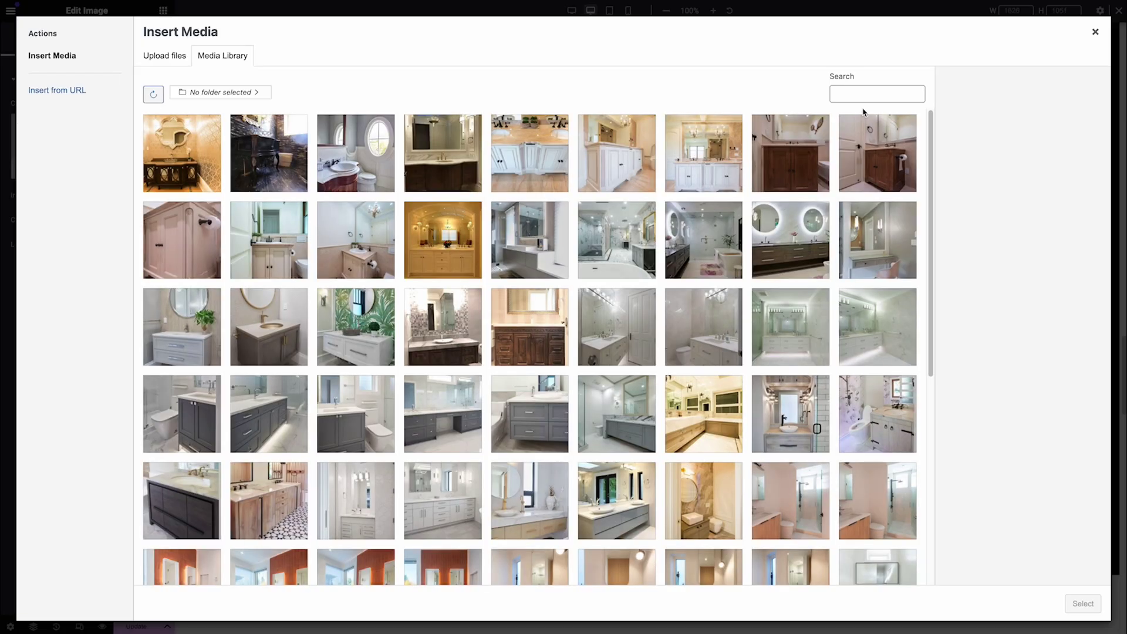
click(870, 93)
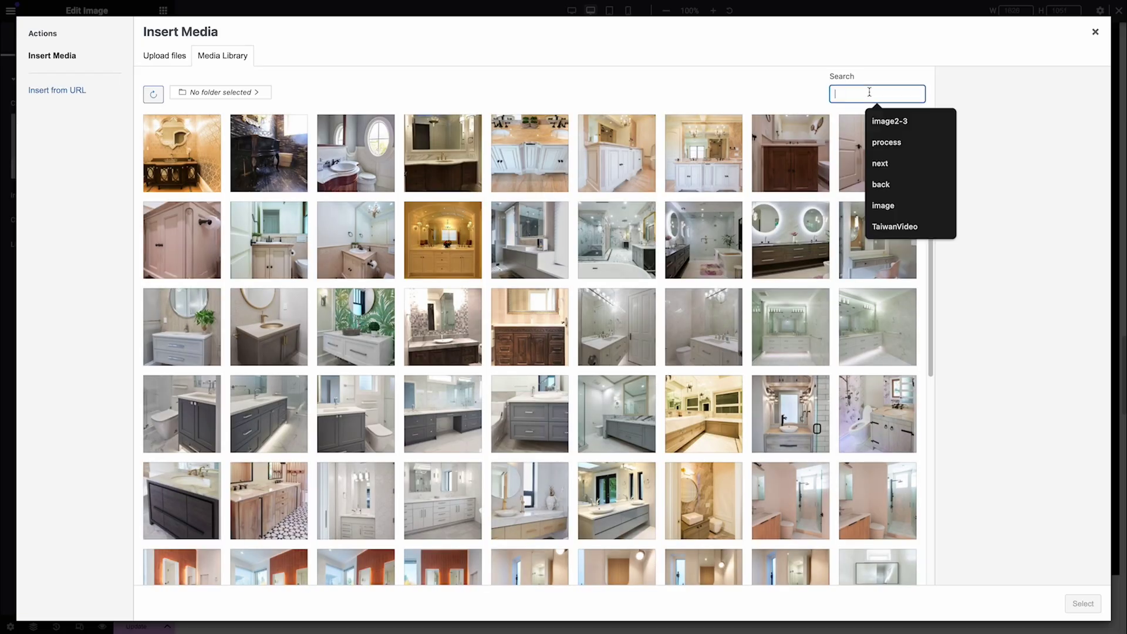
text(back)
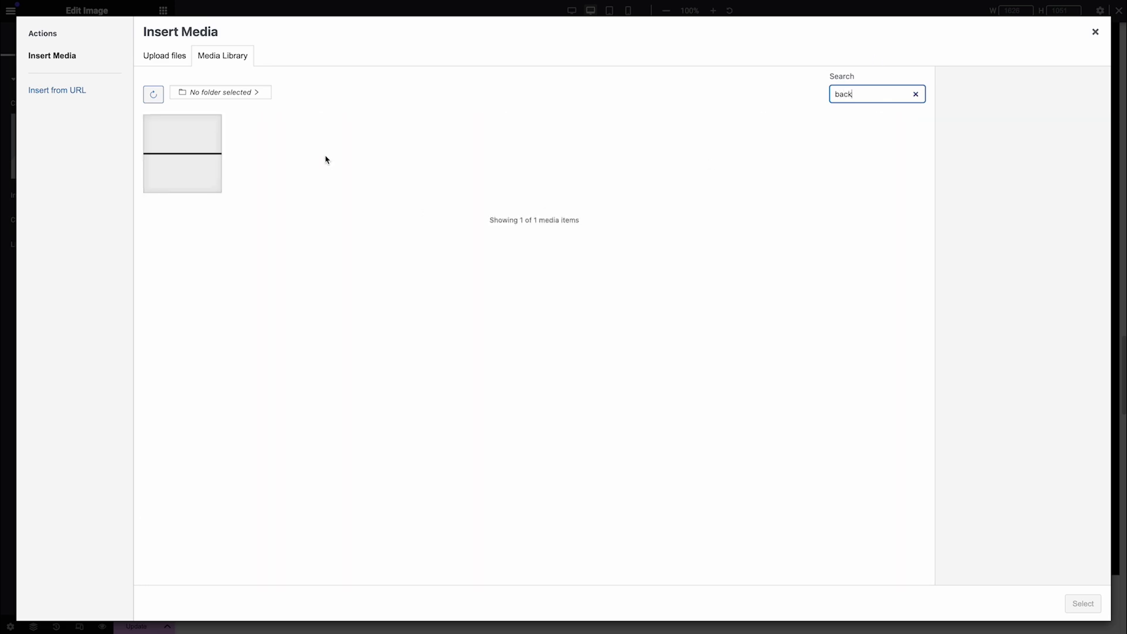
click(149, 160)
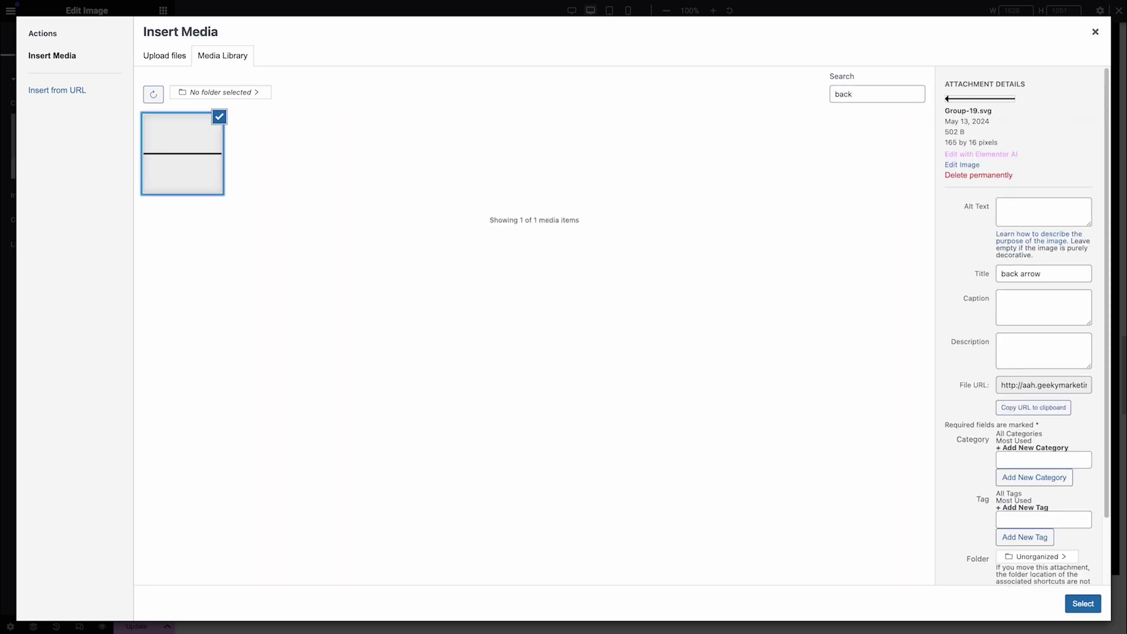
click(1083, 604)
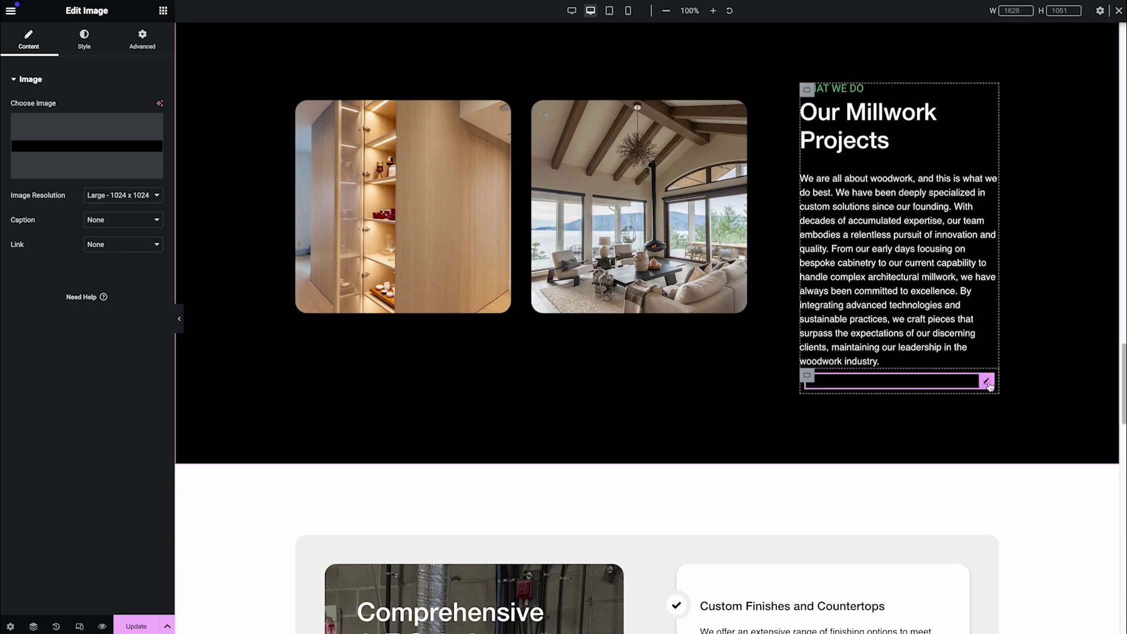
Give the back-arrow image a classic white #FFFFFF background
click(142, 38)
scroll(134, 372, down, 3)
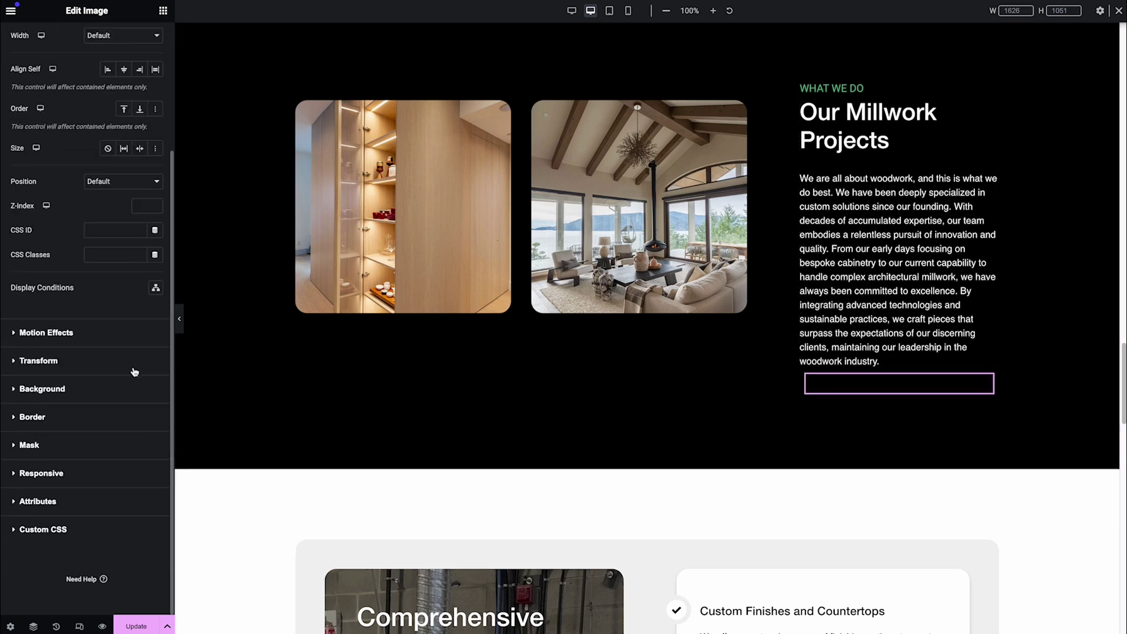
click(44, 390)
click(139, 219)
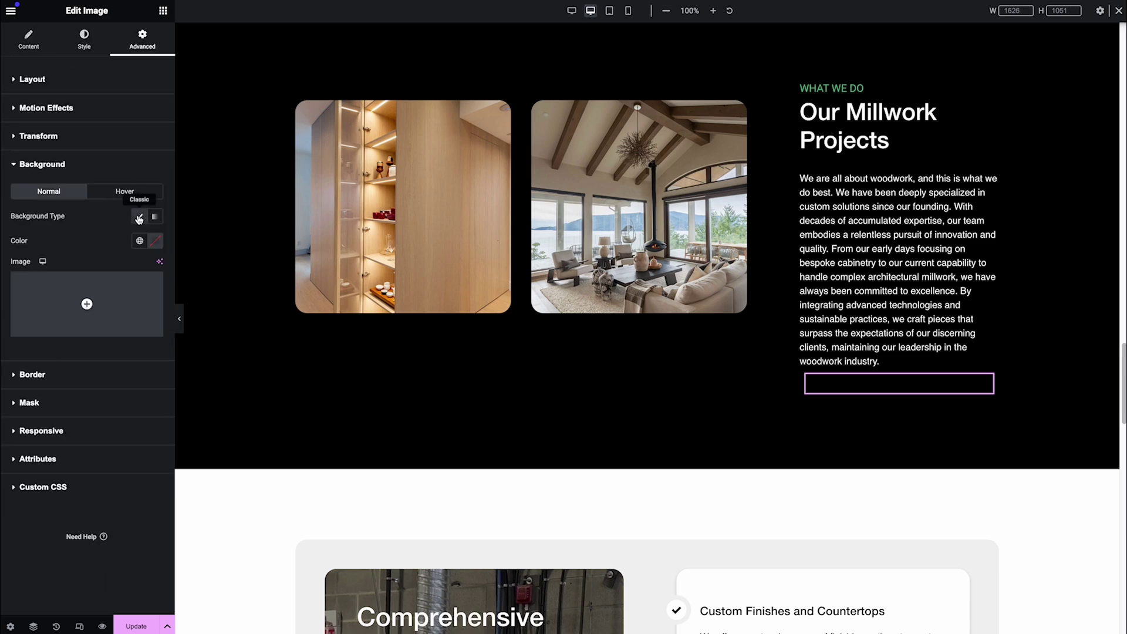
click(155, 241)
click(85, 292)
drag(84, 291, 79, 284)
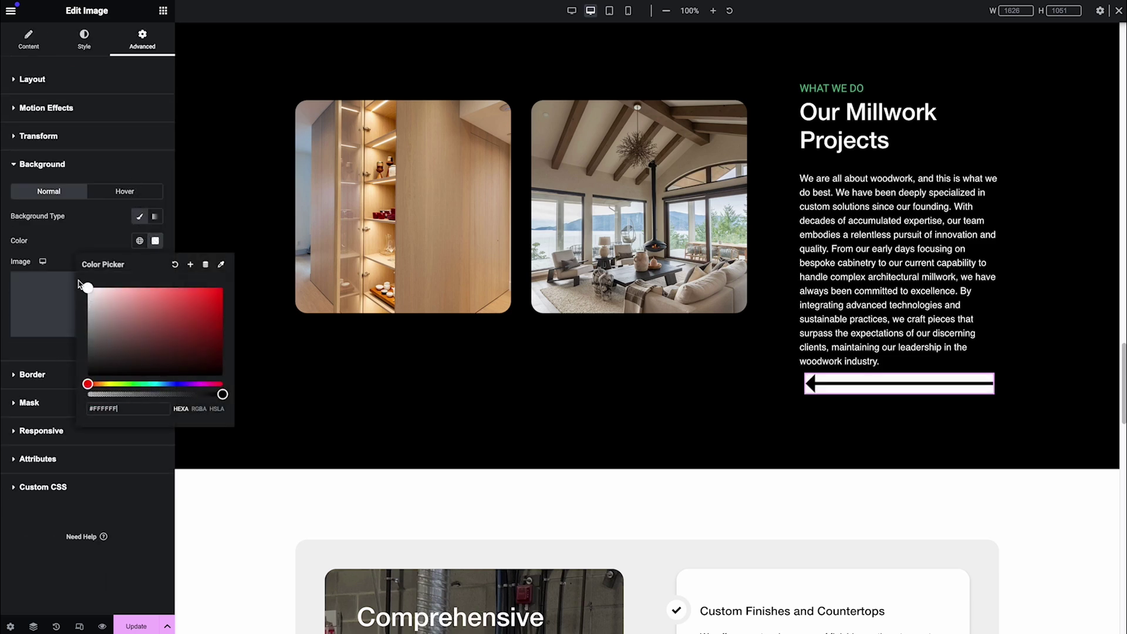
click(88, 236)
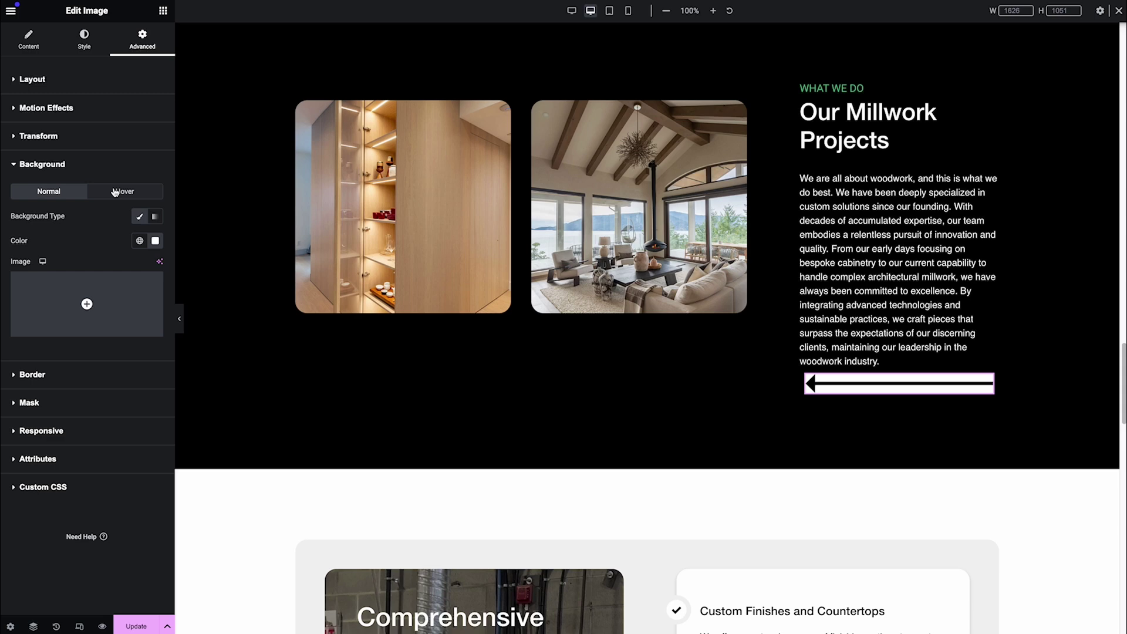
Set the image's hover background to the global green Color 2
click(116, 192)
click(140, 217)
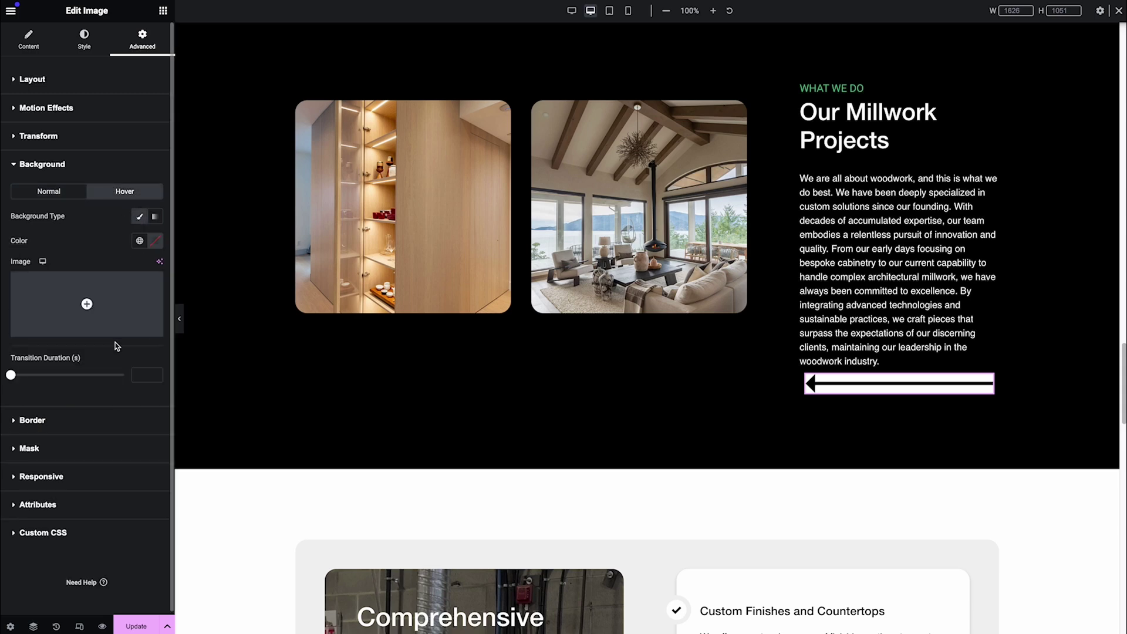
click(140, 241)
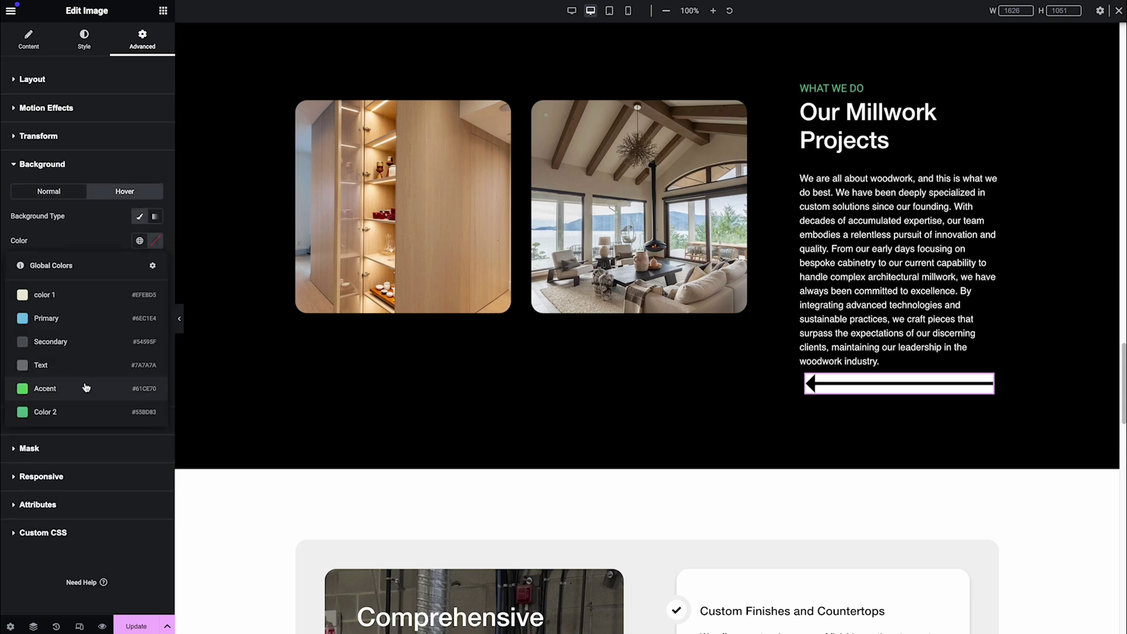
click(54, 415)
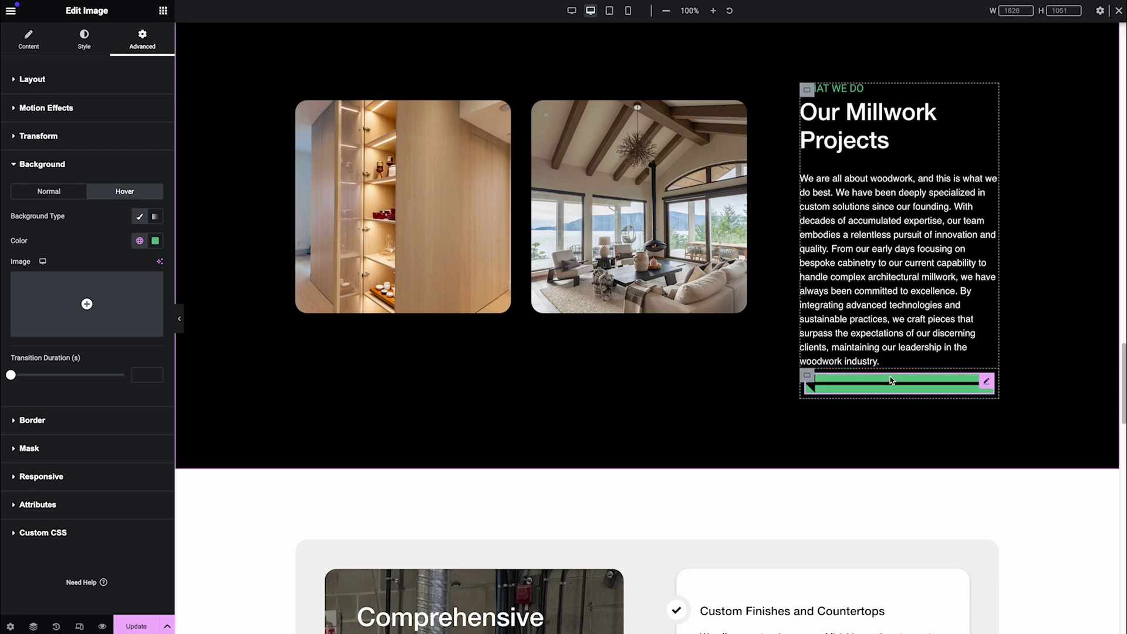
Set unlinked padding to 3, 10, 3, 10 px (top, right, bottom, left)
click(102, 82)
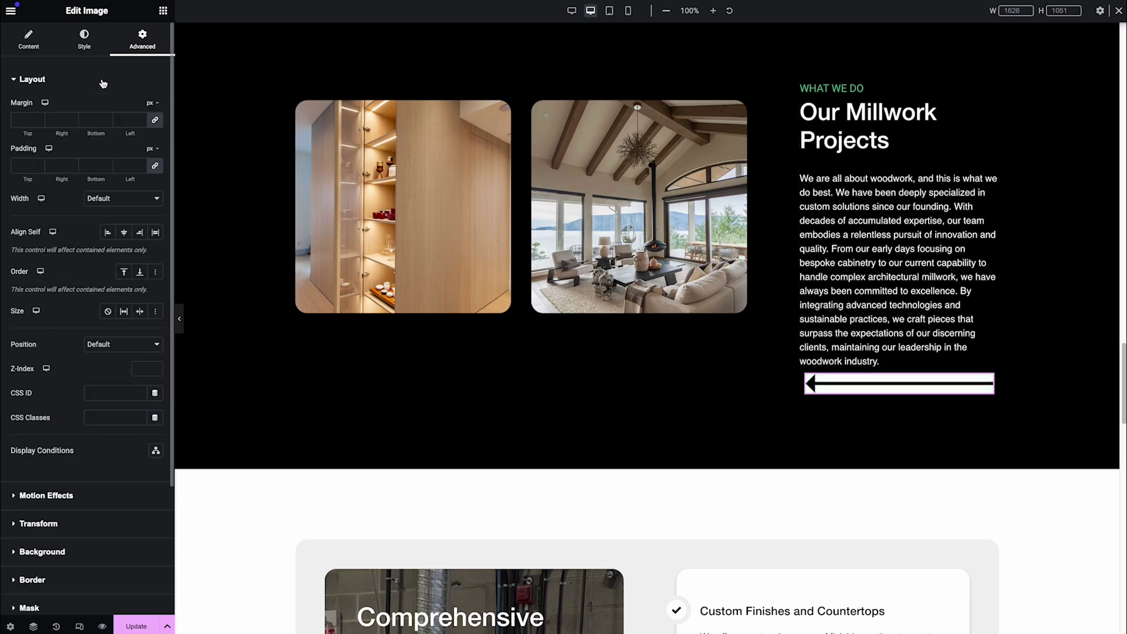
click(155, 167)
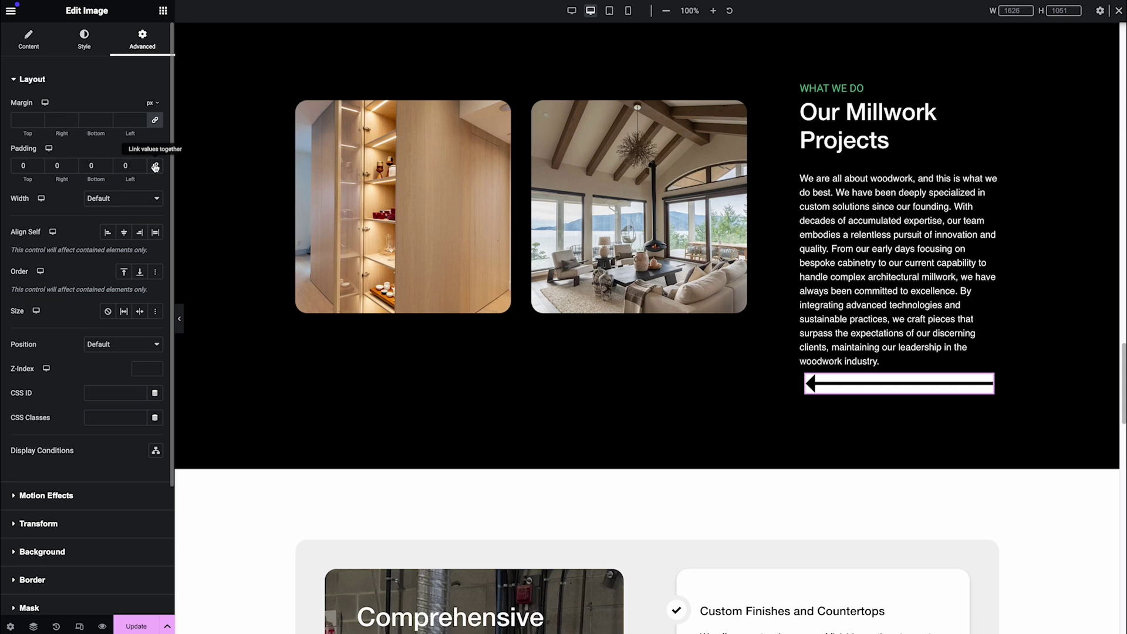
double_click(25, 166)
text(3)
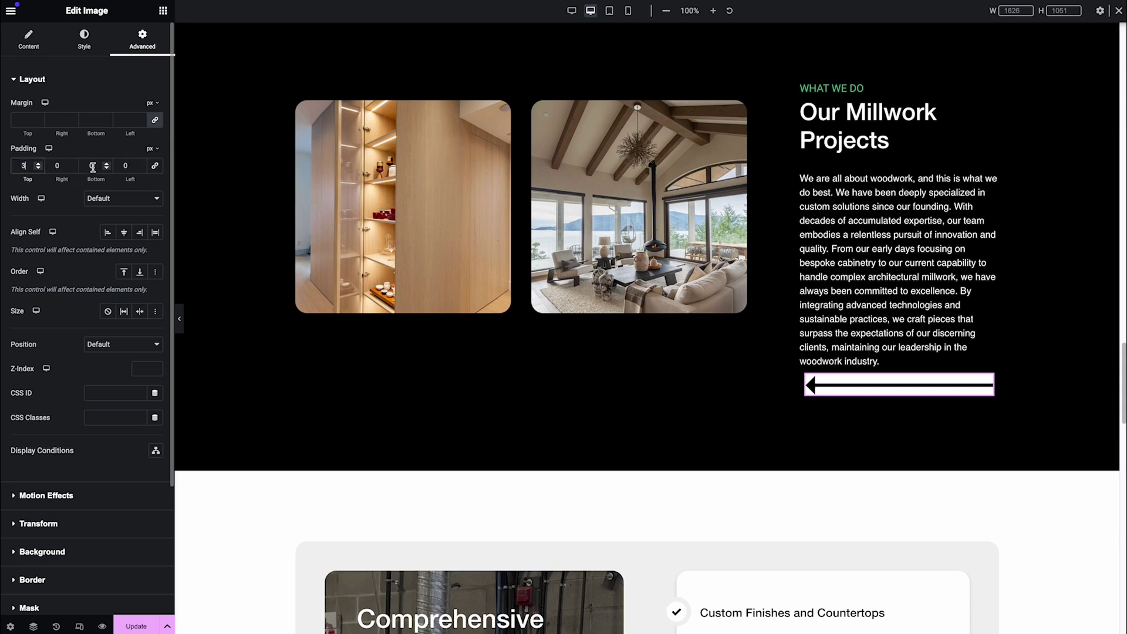
double_click(57, 166)
text(10)
key(Tab)
text(3)
double_click(120, 166)
text(10)
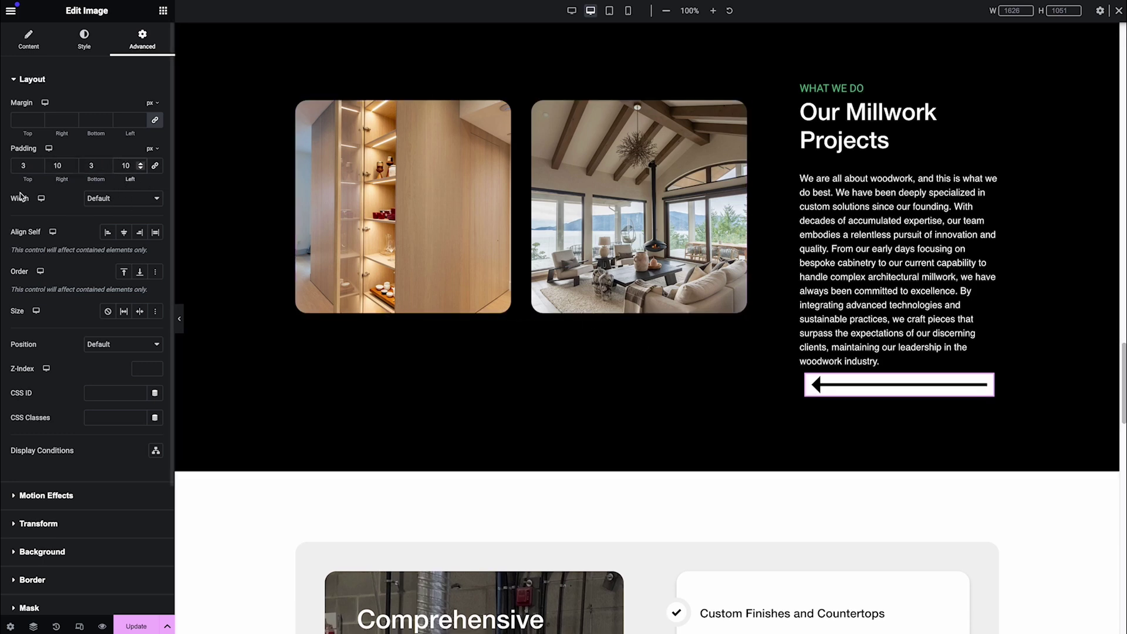
drag(862, 384, 812, 389)
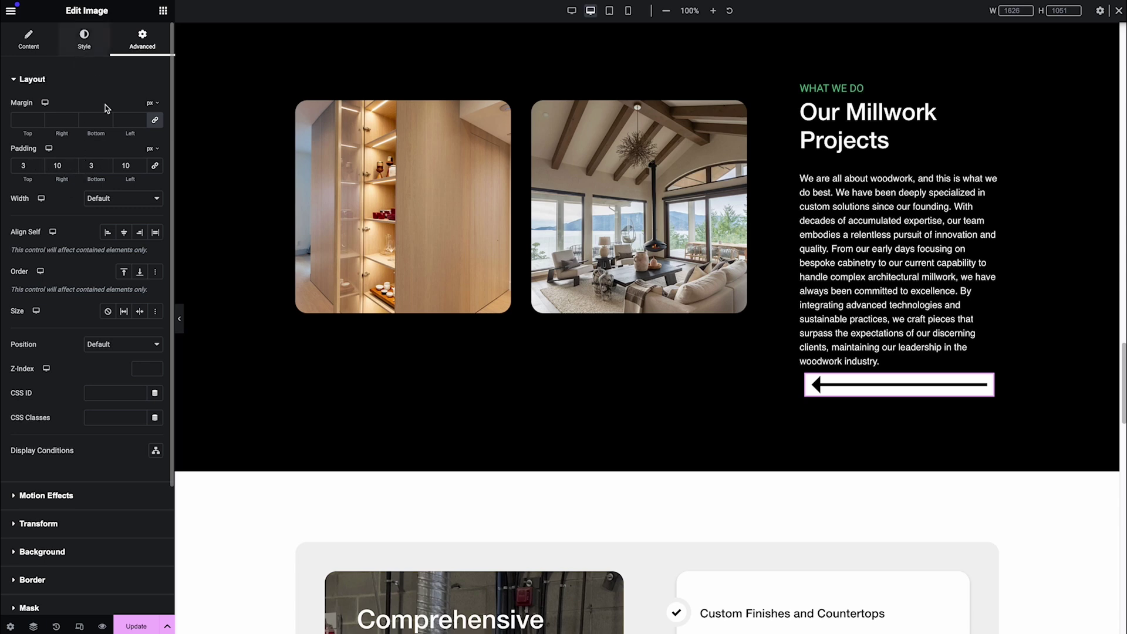
Set the back-arrow image width to 80% and duplicate it directly below
click(87, 45)
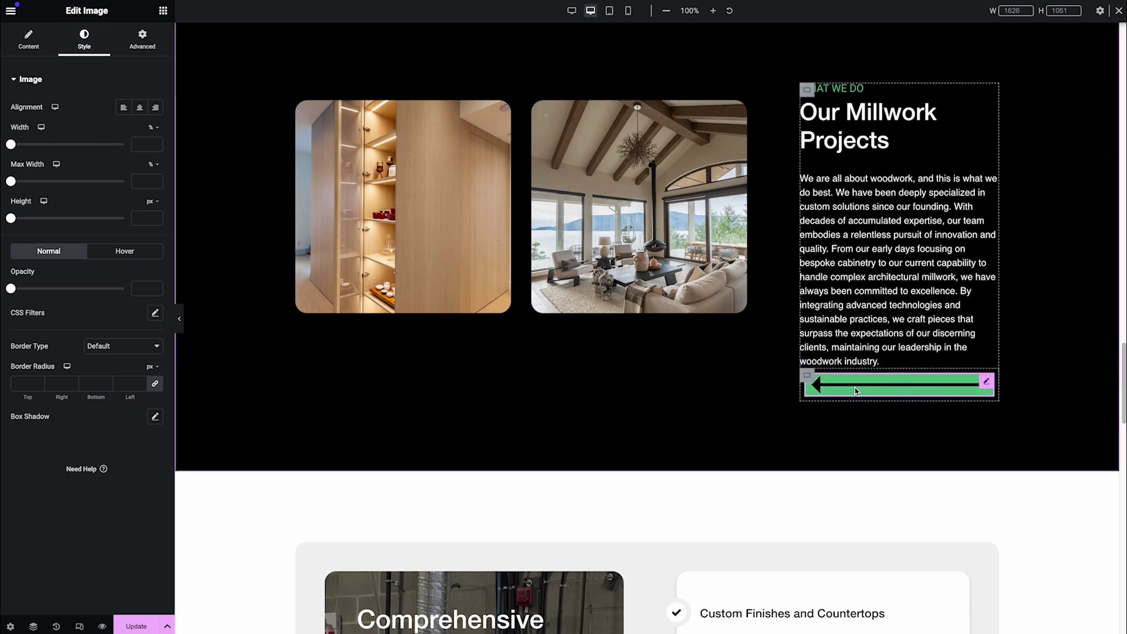
click(140, 144)
text(80)
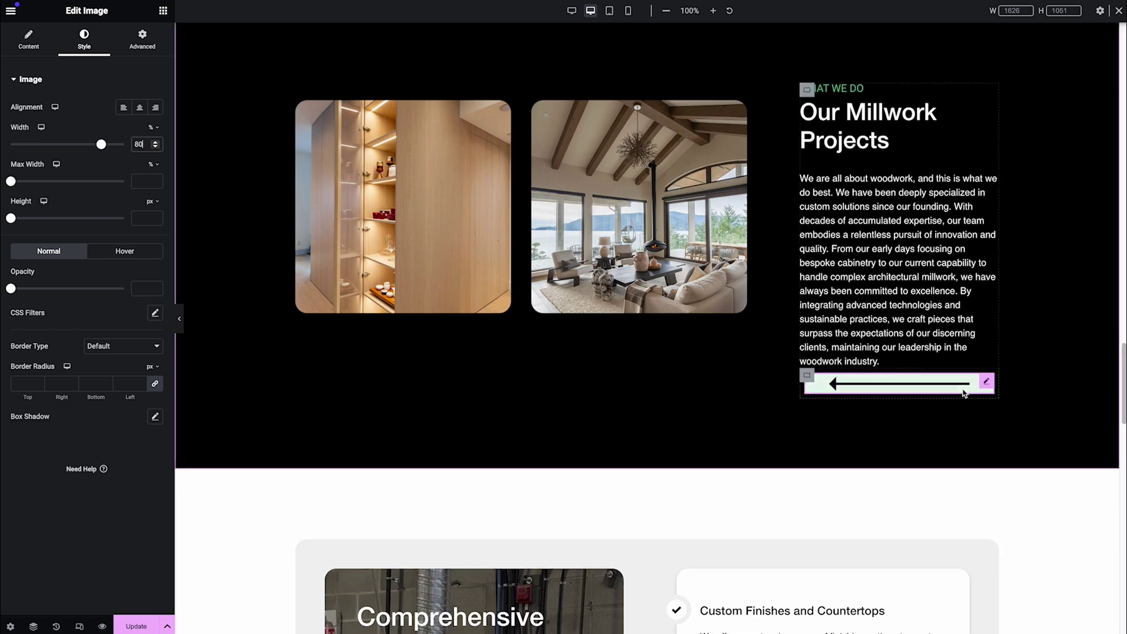
right_click(985, 386)
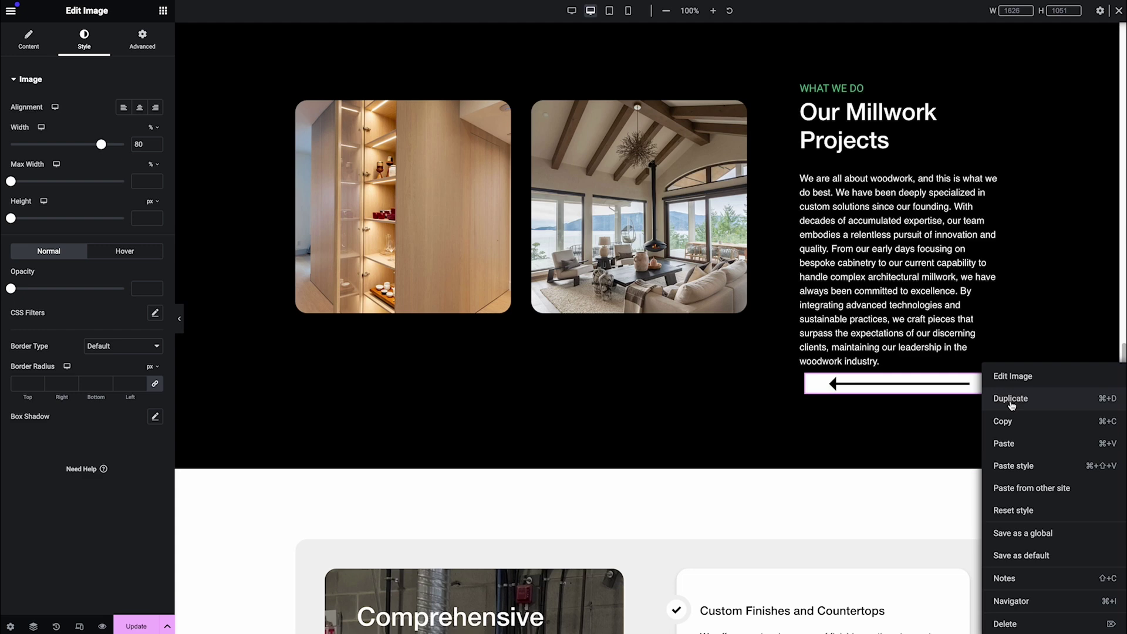
click(1010, 399)
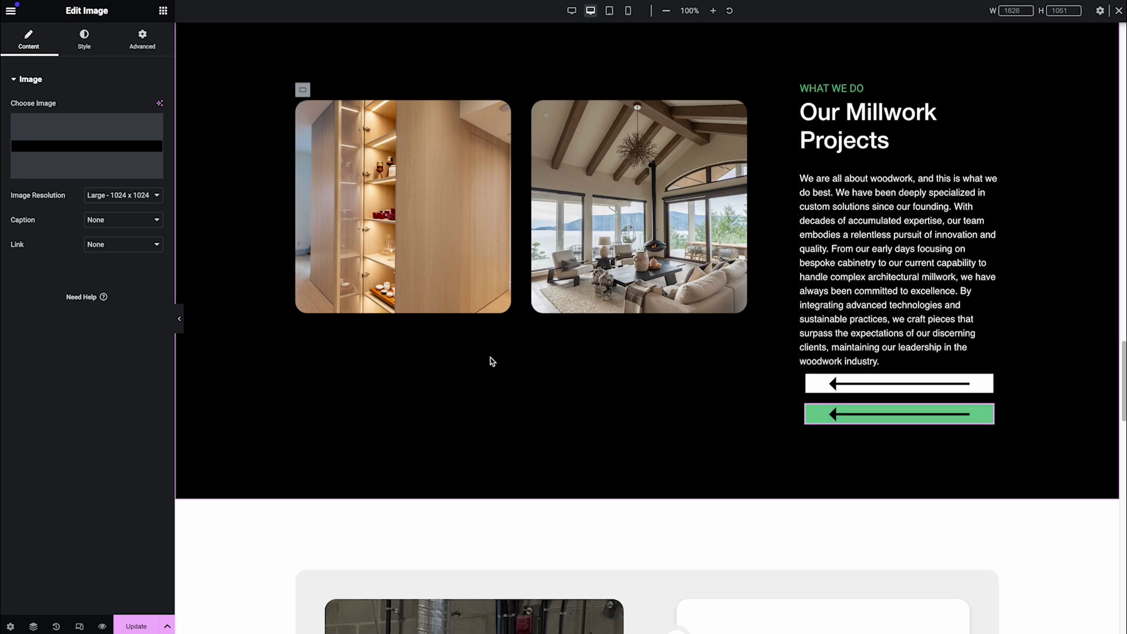
Replace the duplicate's picture with the next arrow Group-18.svg, found by searching 'next'
click(105, 154)
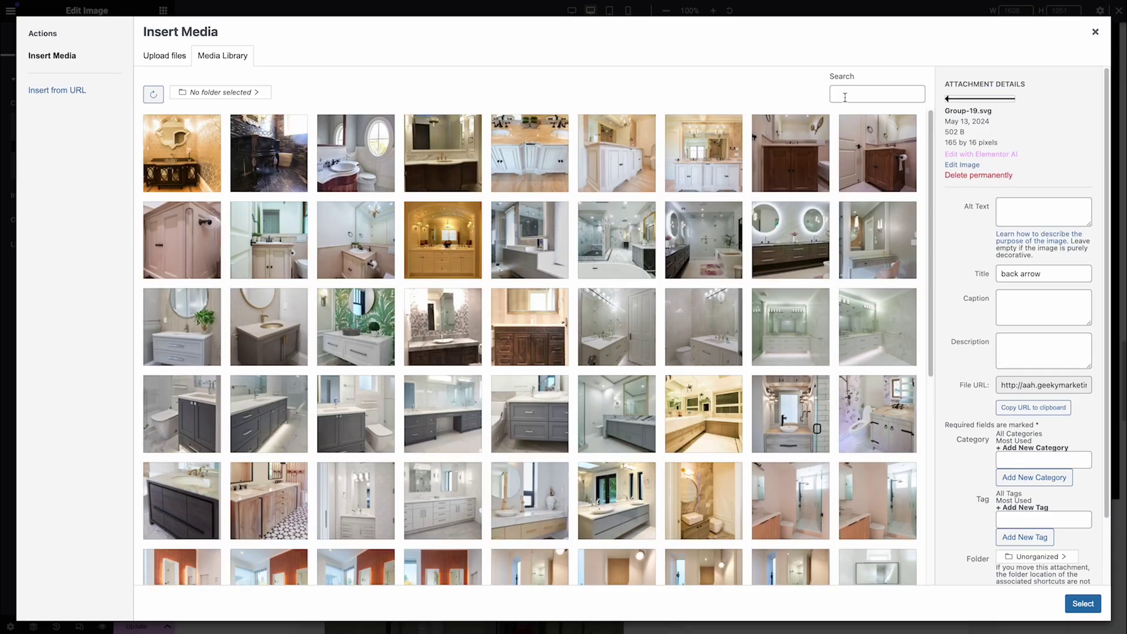
click(843, 96)
text(next)
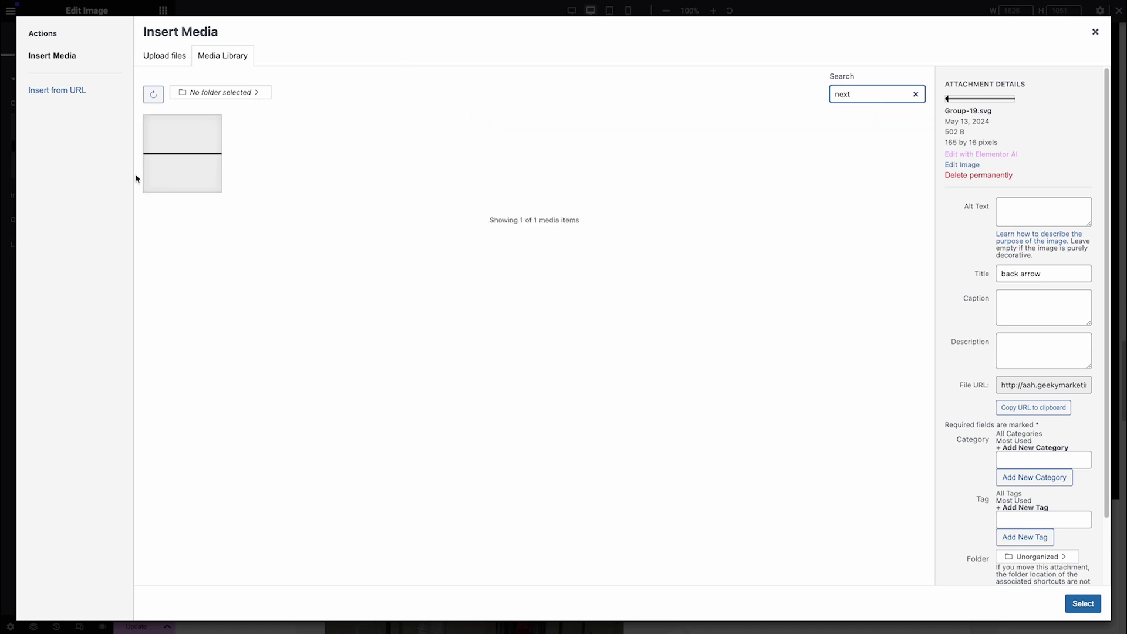
click(182, 152)
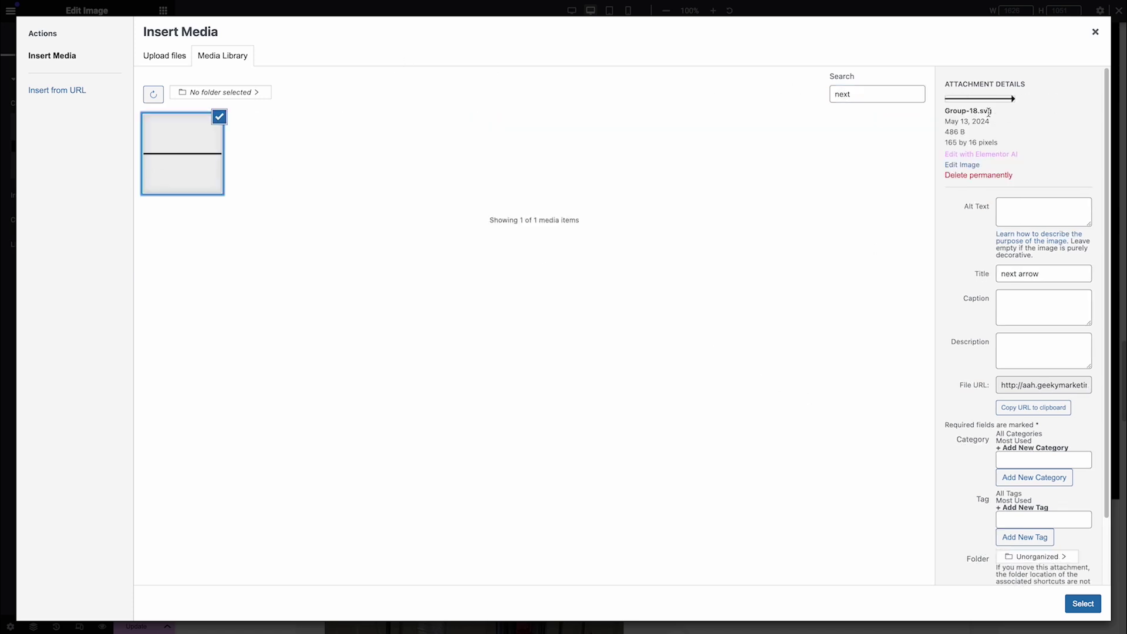
drag(995, 114, 982, 109)
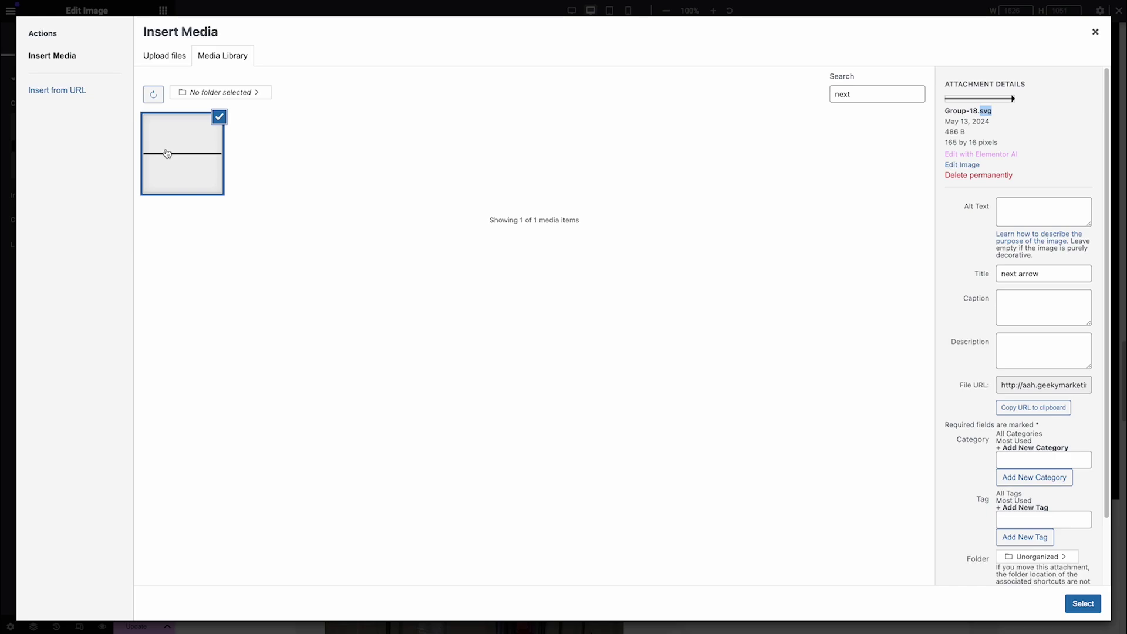
click(1083, 604)
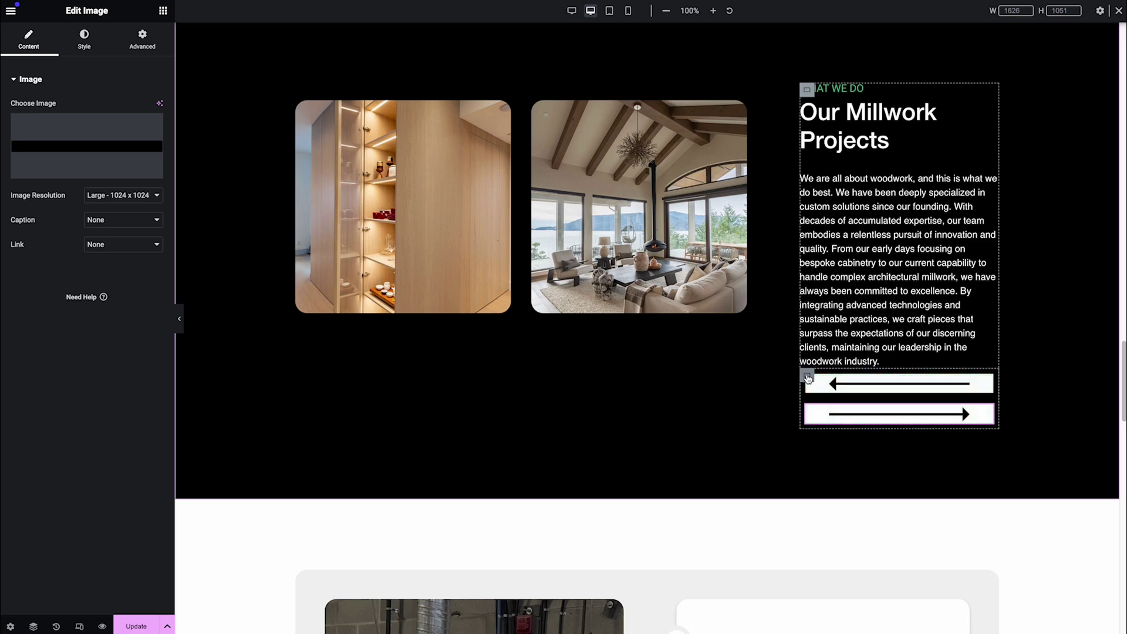
click(806, 376)
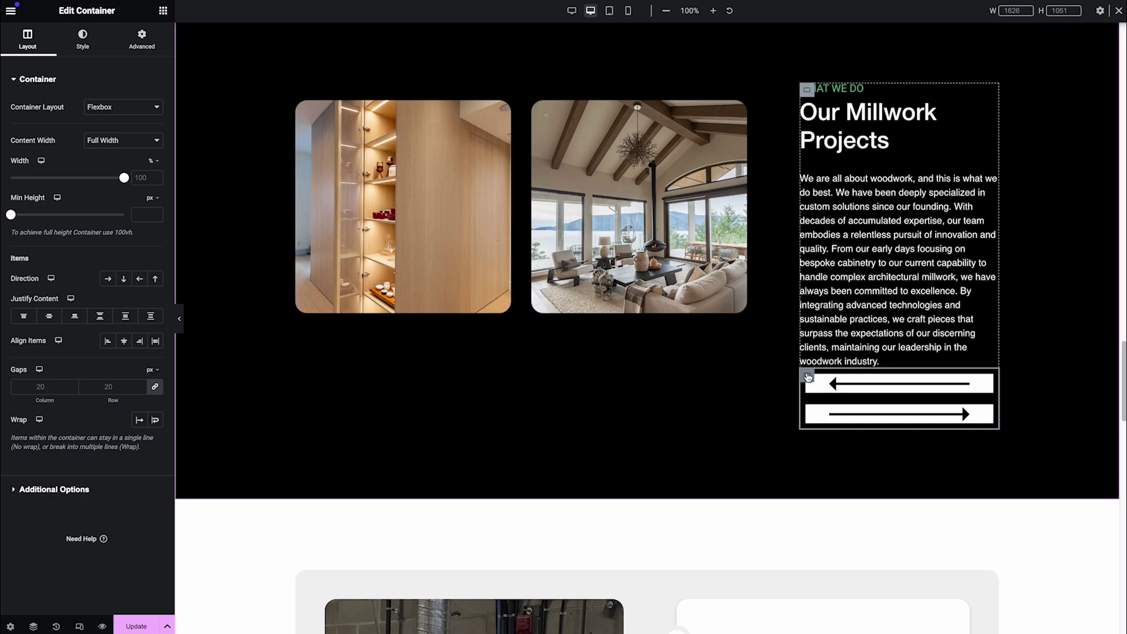
Lay the arrow container out as a Row with Space Between and a 1 px gap
click(108, 280)
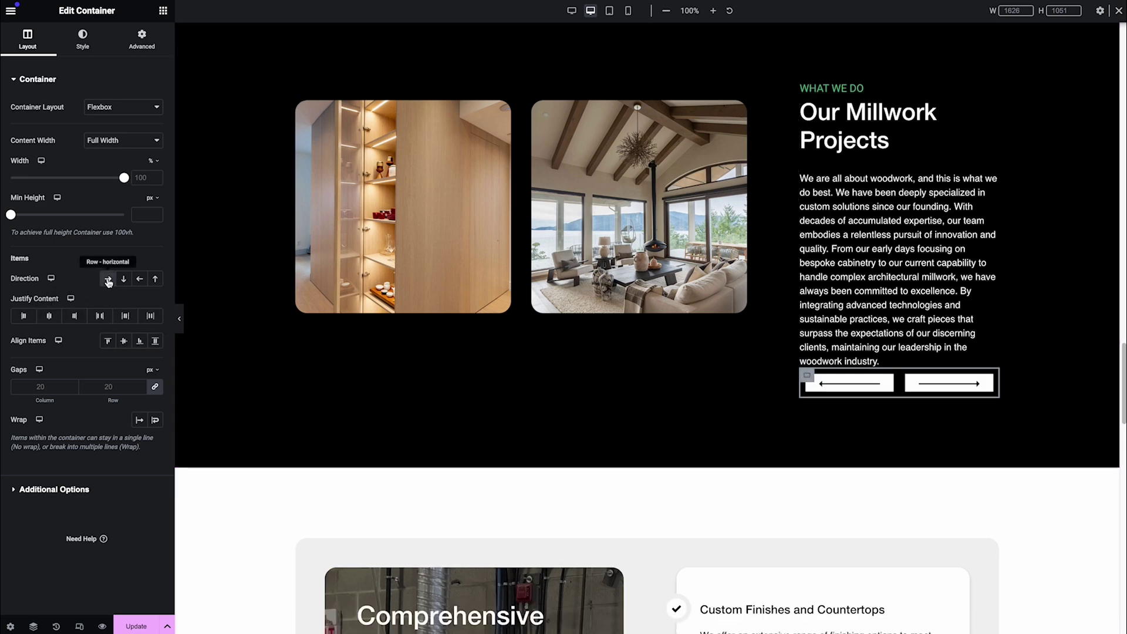
click(100, 317)
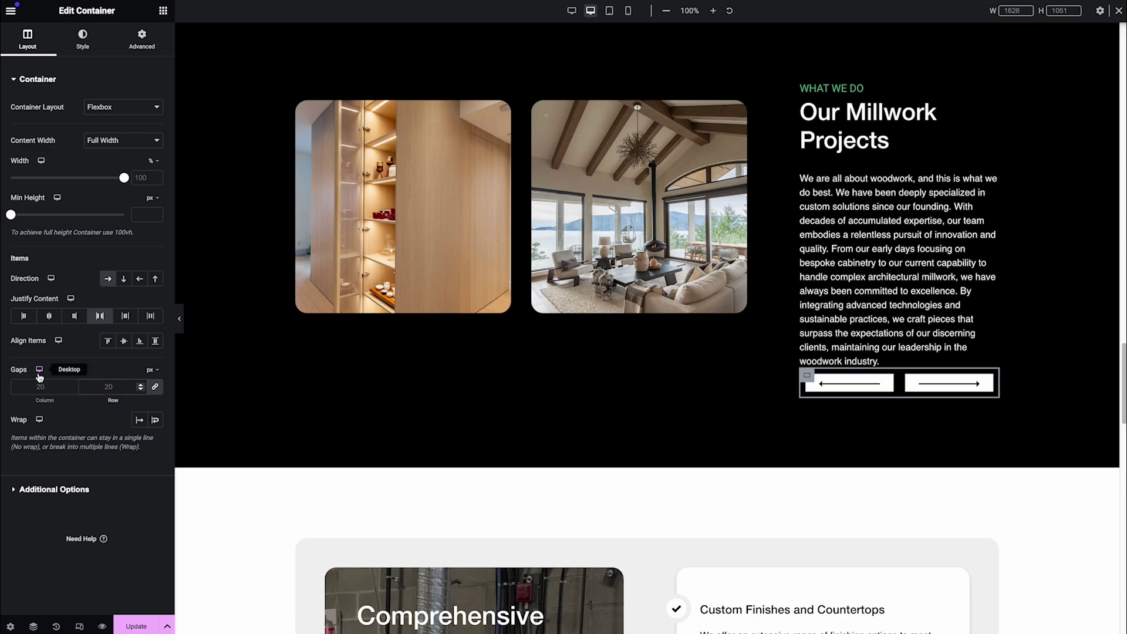
click(127, 392)
text(1)
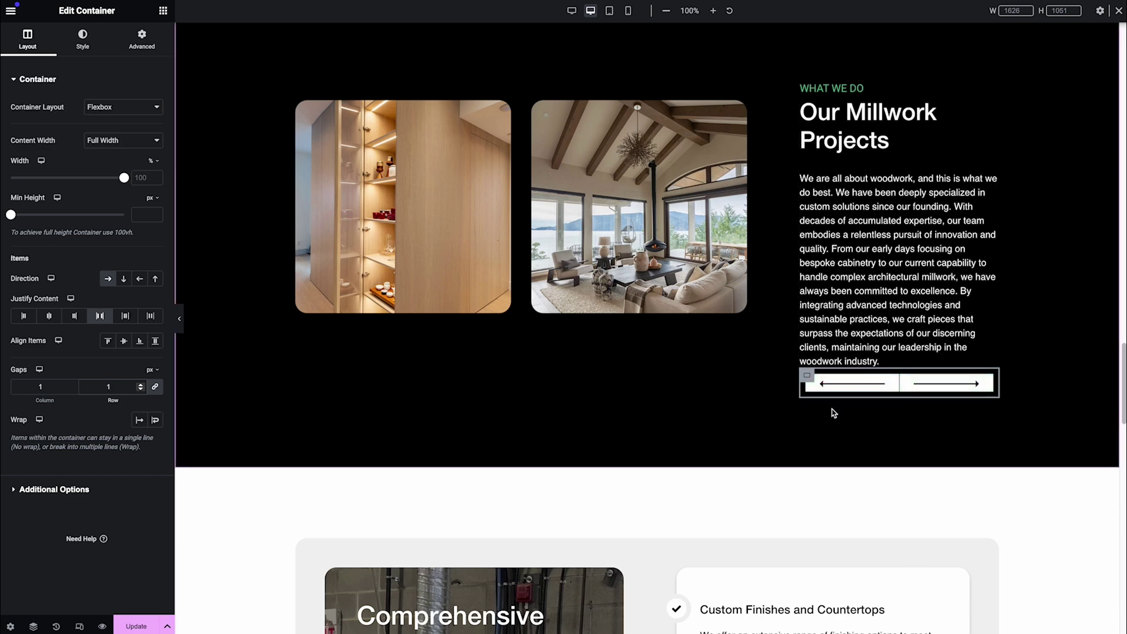
Zero the container's padding and margins, then give it a 50 px top margin
click(122, 45)
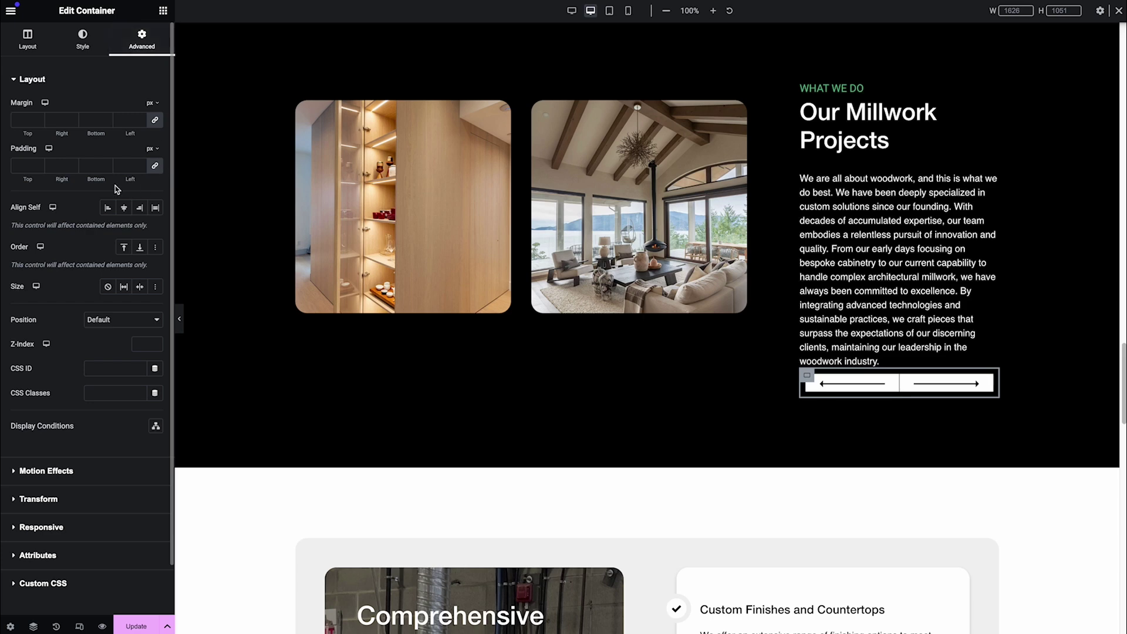
click(157, 167)
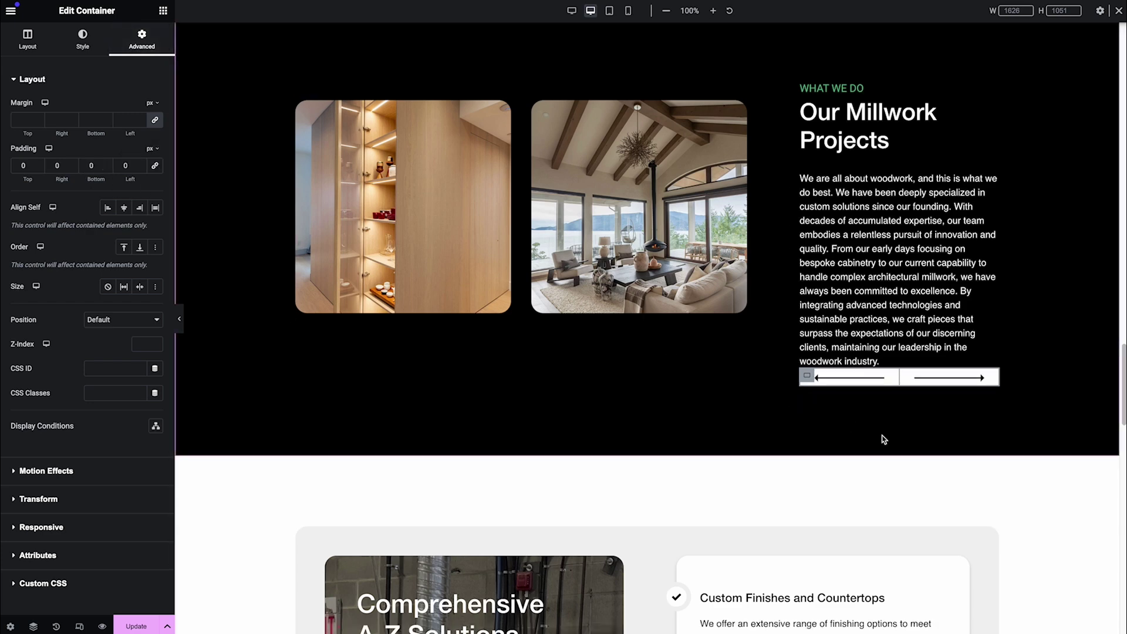
click(155, 120)
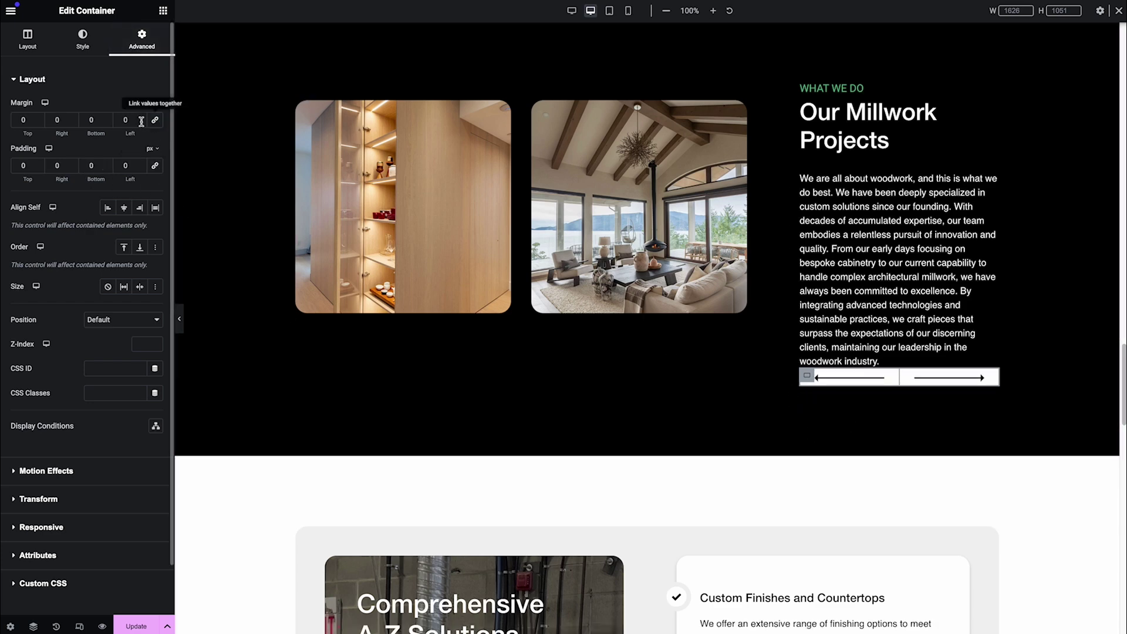
click(23, 120)
text(50)
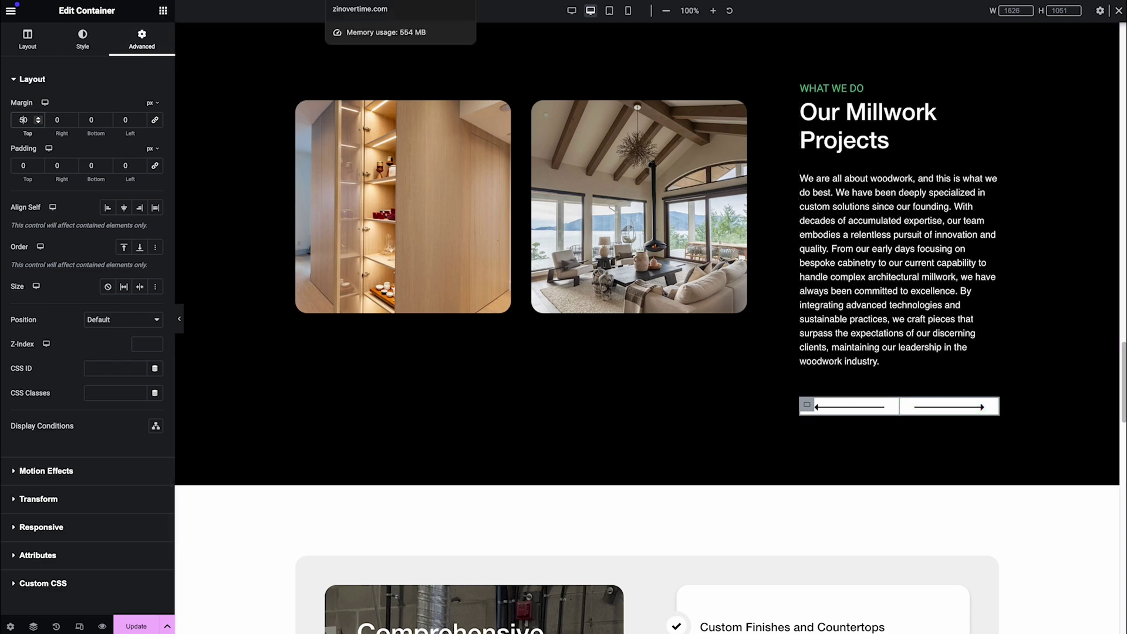
In the Zin Overtime tutorial, locate 'Add ID to remote button control' and select the prevbutton ID
click(375, 3)
scroll(581, 254, up, 15)
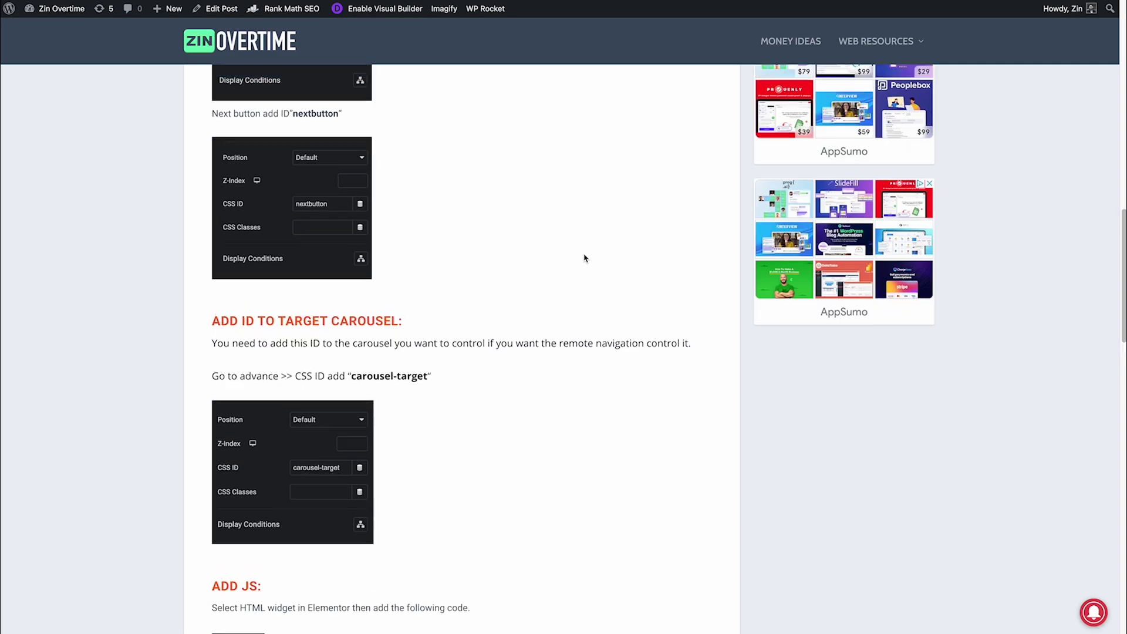
scroll(584, 258, down, 4)
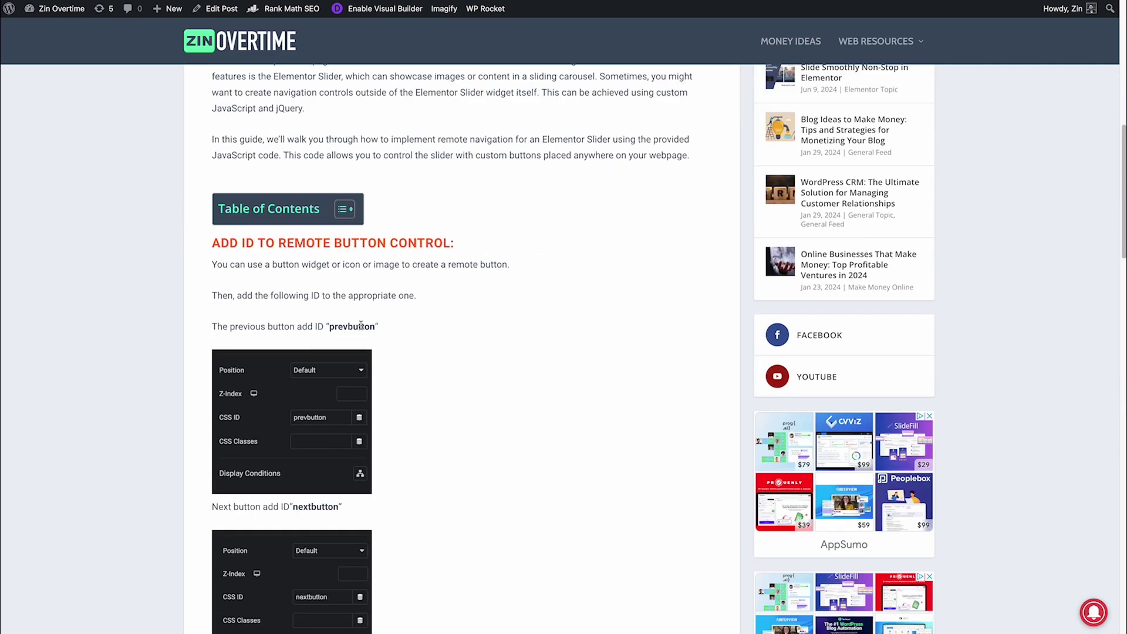
scroll(361, 326, down, 20)
scroll(385, 318, up, 20)
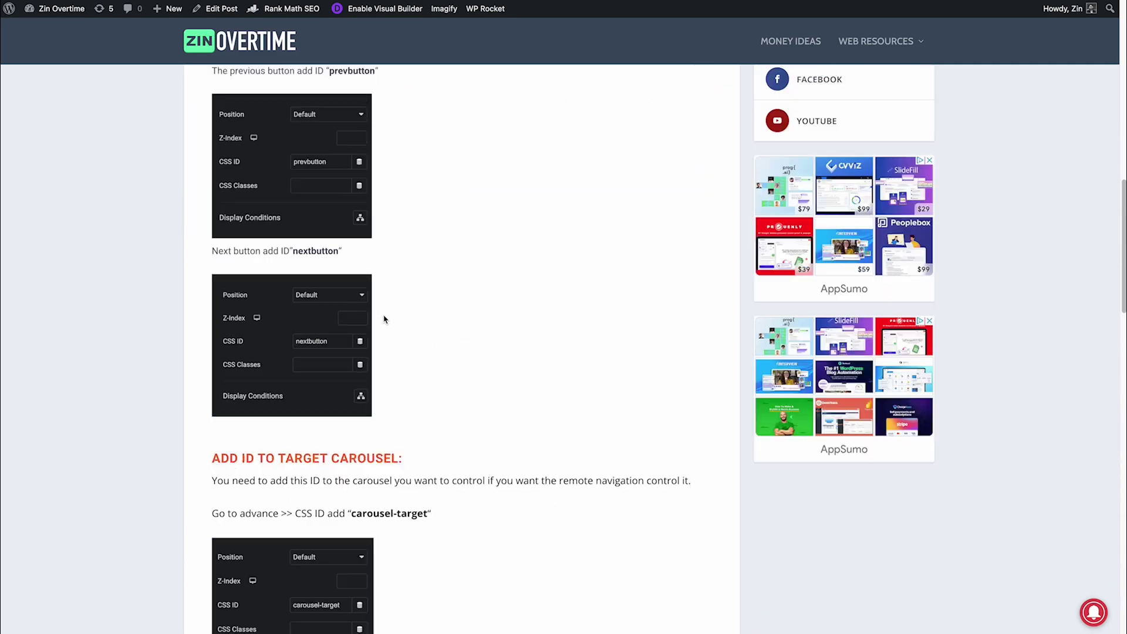
scroll(394, 253, up, 4)
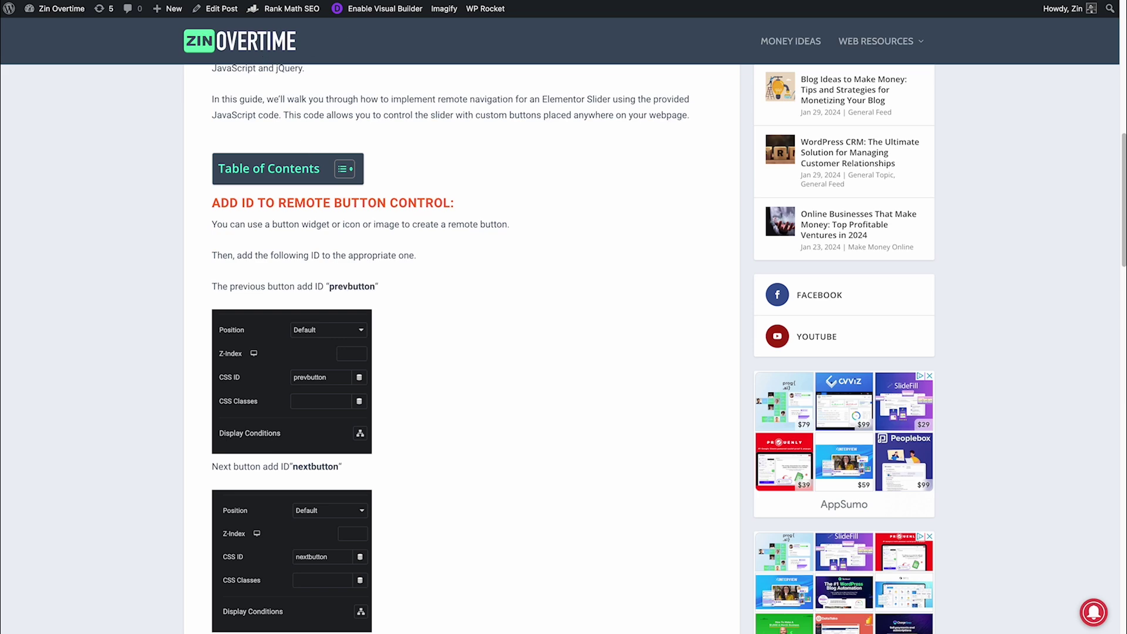
scroll(411, 223, down, 1)
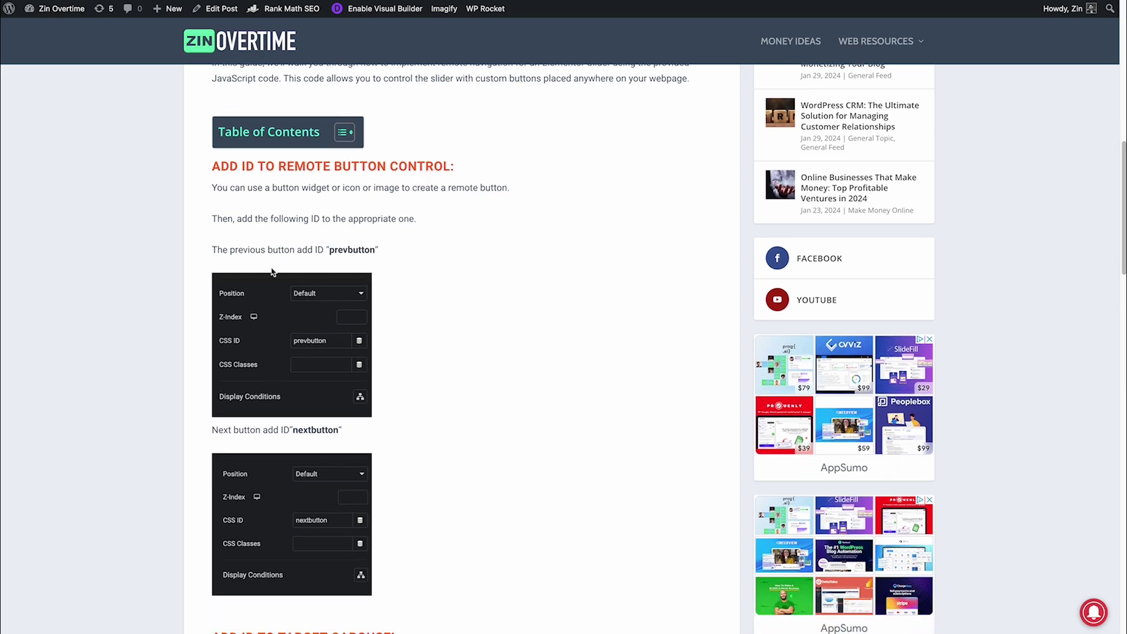
scroll(399, 271, up, 6)
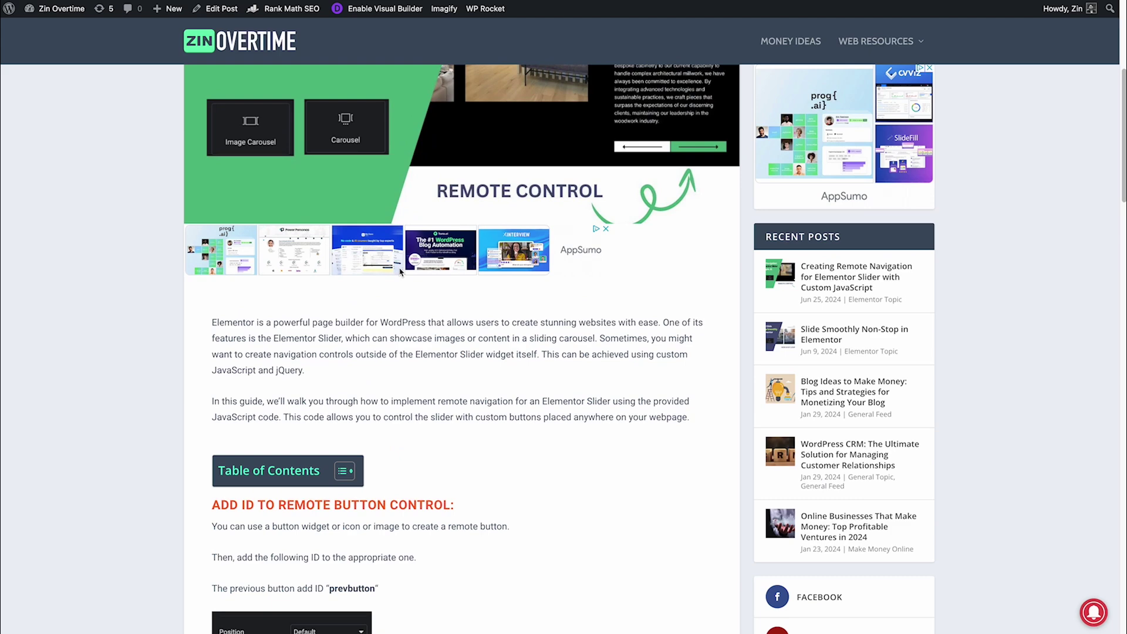
scroll(400, 272, down, 8)
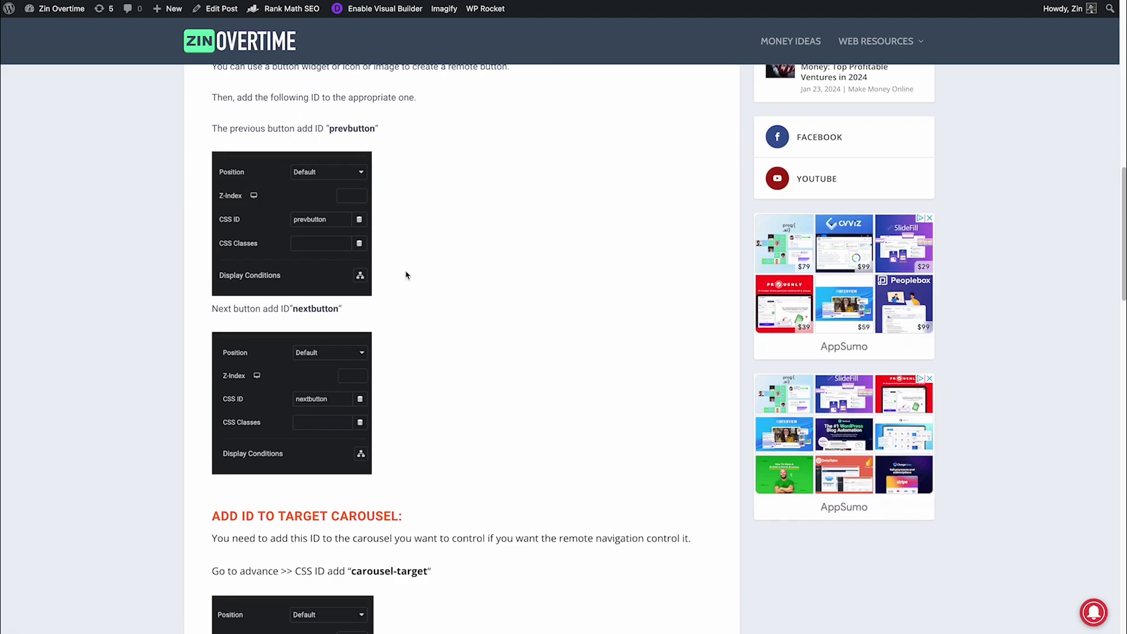
scroll(405, 276, up, 2)
drag(331, 232, 374, 232)
key(ctrl+c)
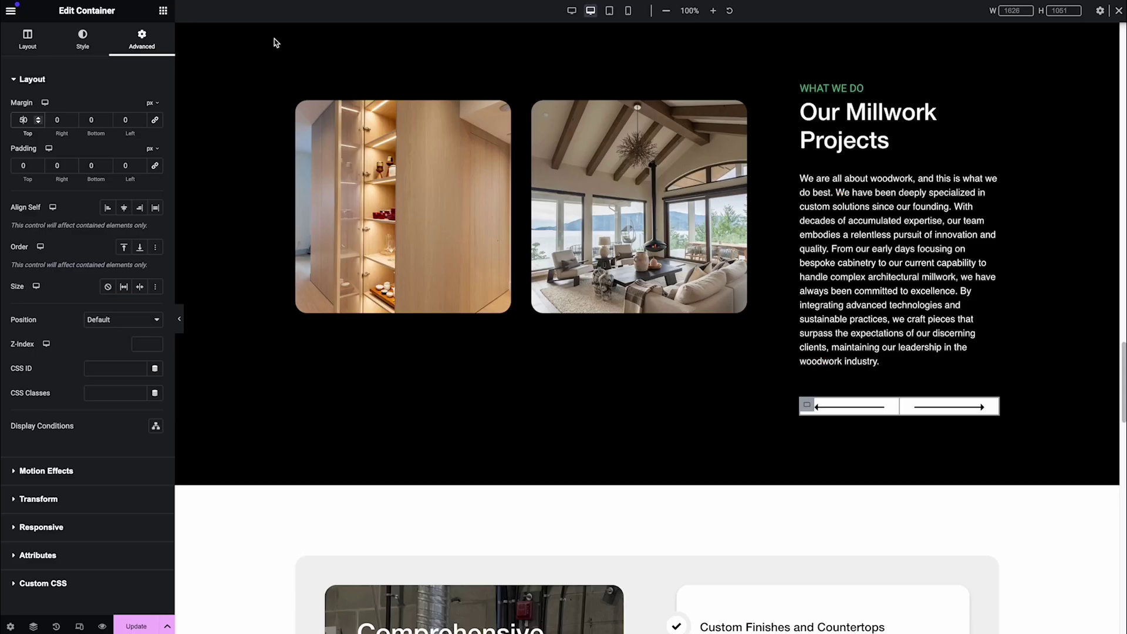
Paste prevbutton as the back-arrow image's CSS ID
click(892, 406)
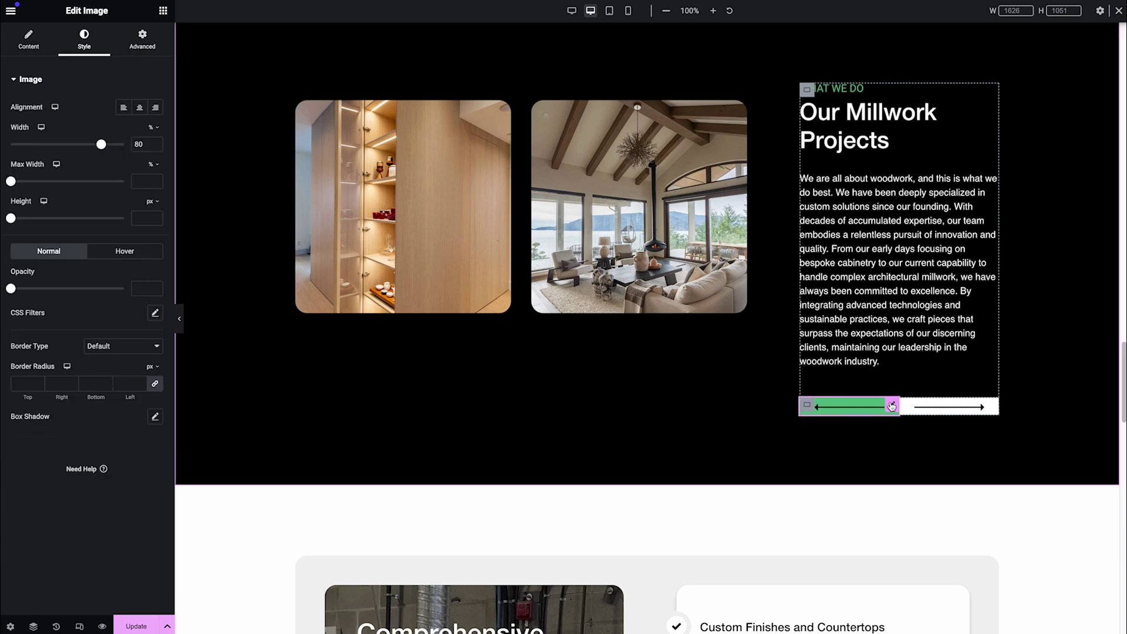
click(140, 36)
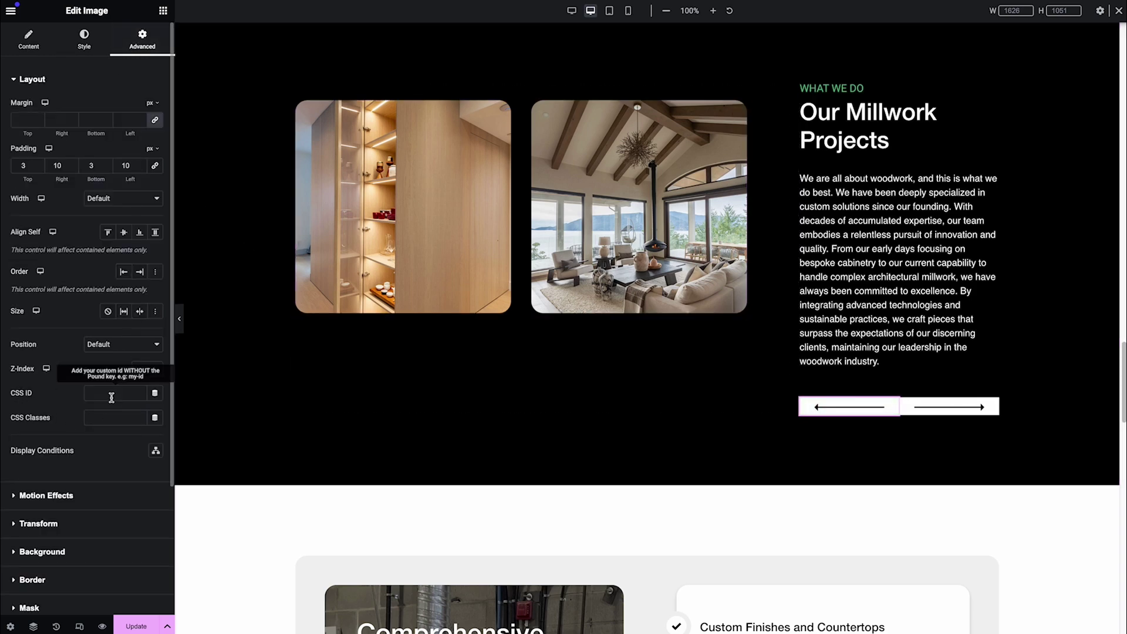
key(ctrl+v)
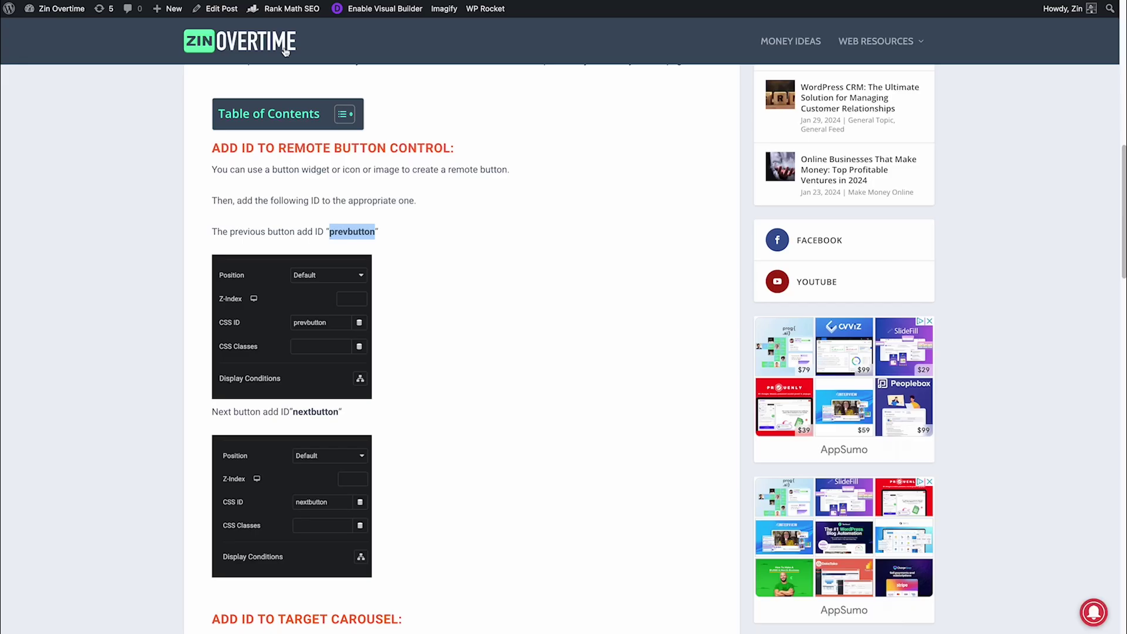
Copy nextbutton from the tutorial and paste it as the right-arrow image's CSS ID
scroll(529, 340, down, 1)
drag(294, 310, 337, 308)
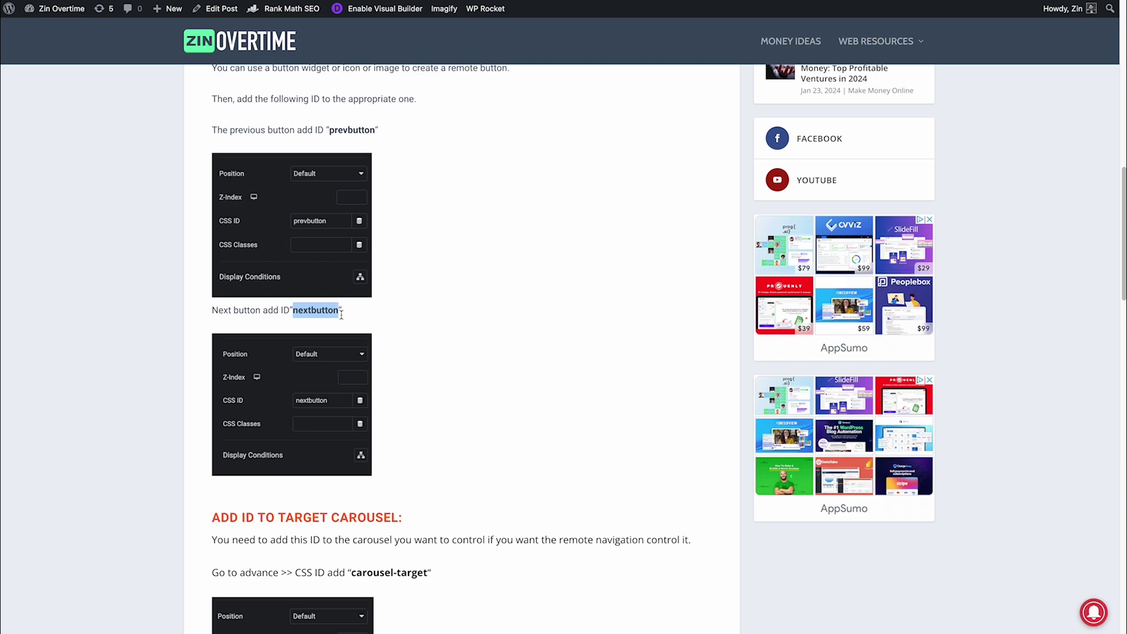
right_click(338, 312)
click(340, 333)
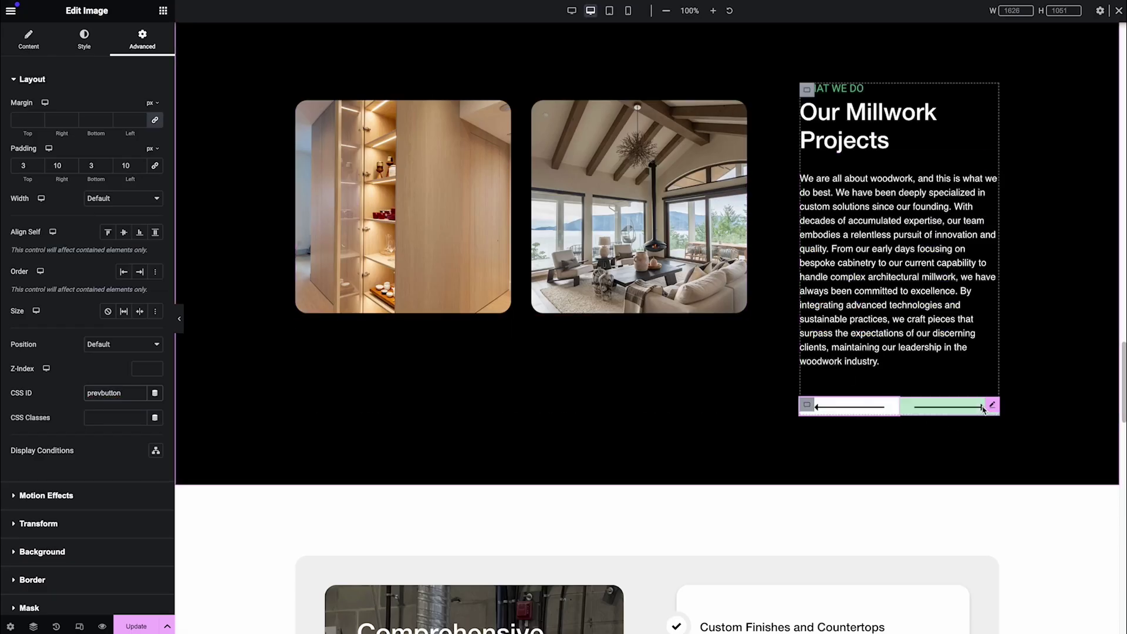
click(992, 406)
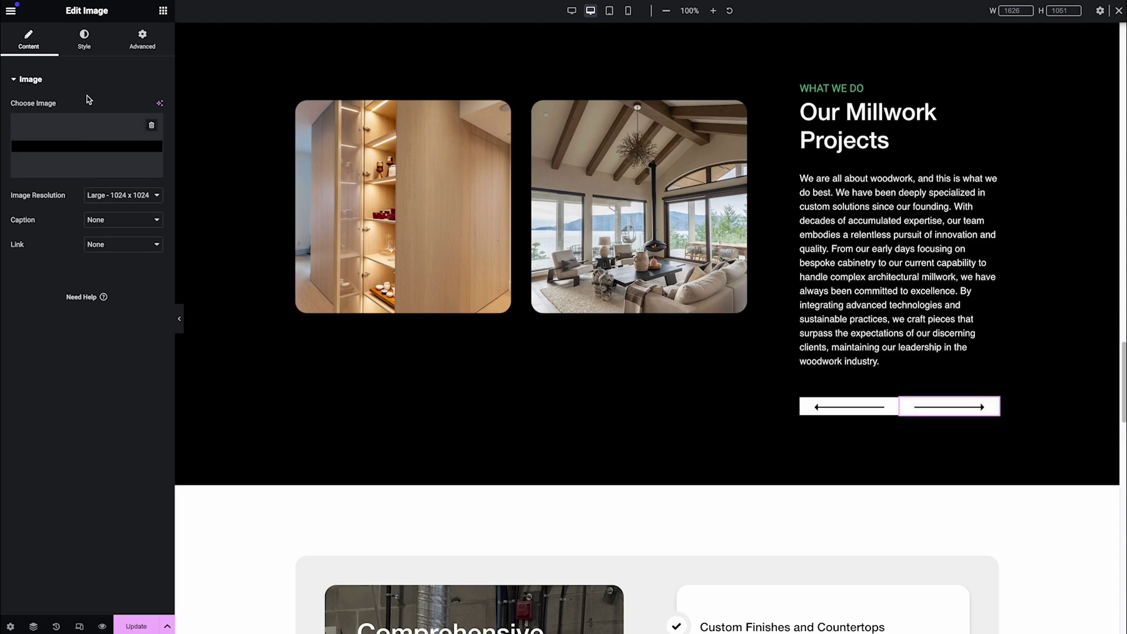
click(132, 35)
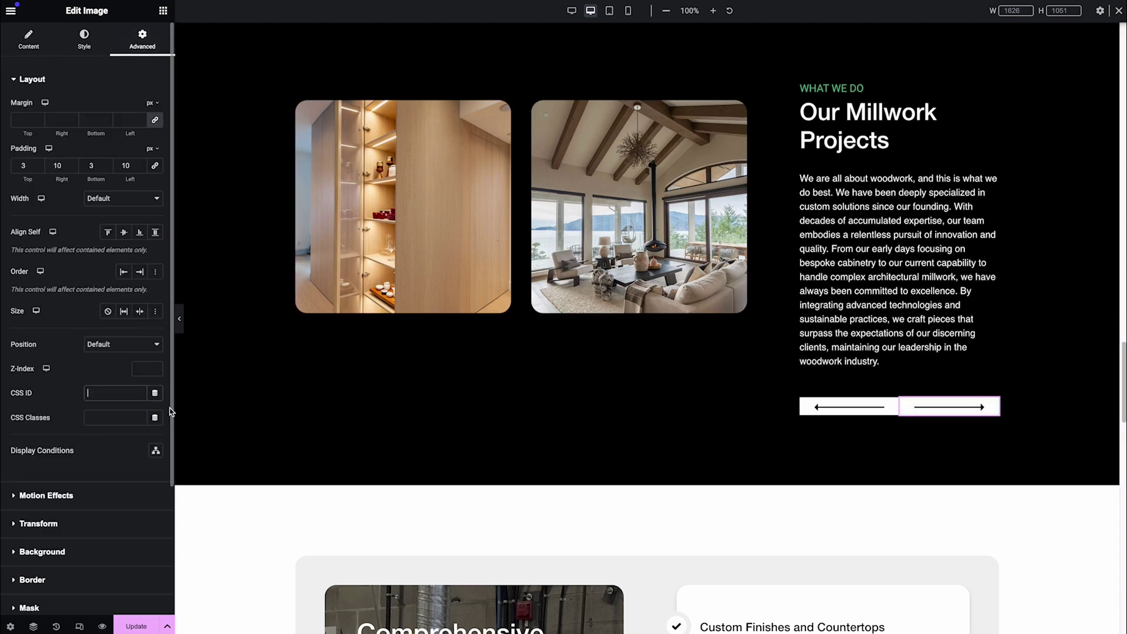
key(ctrl+v)
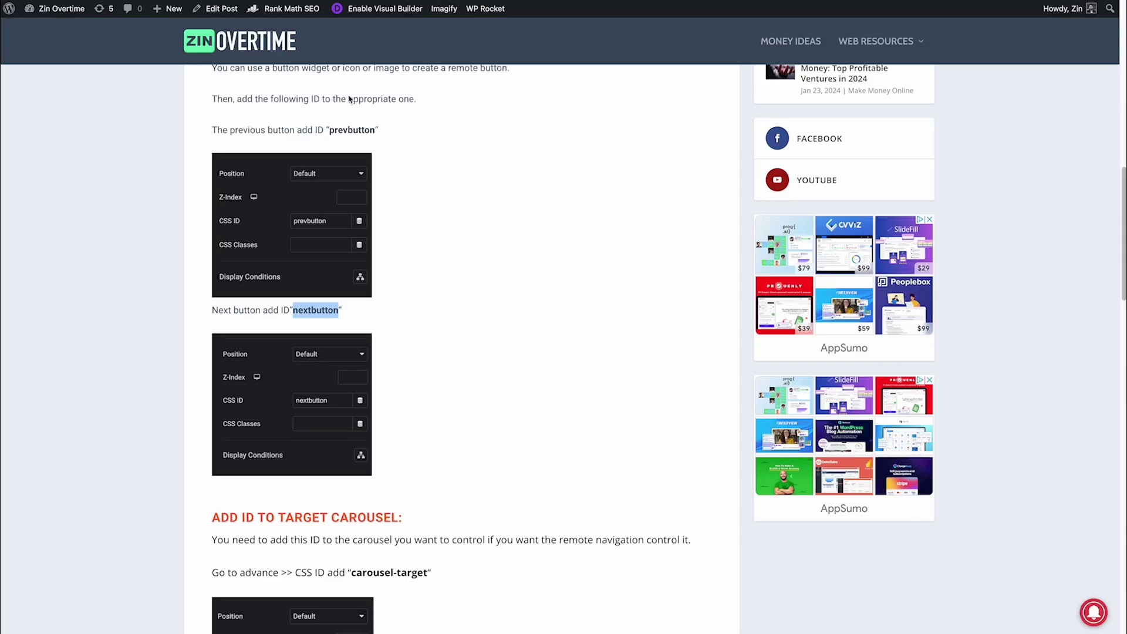
Copy the carousel-target ID from the tutorial
scroll(440, 246, down, 5)
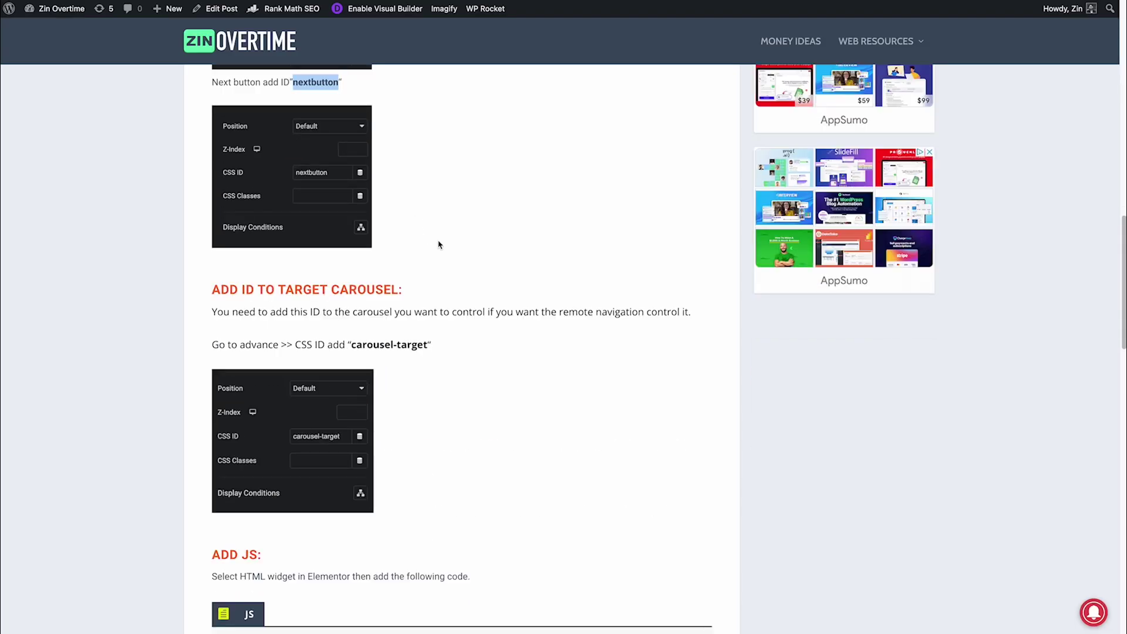
drag(351, 257, 430, 255)
right_click(430, 255)
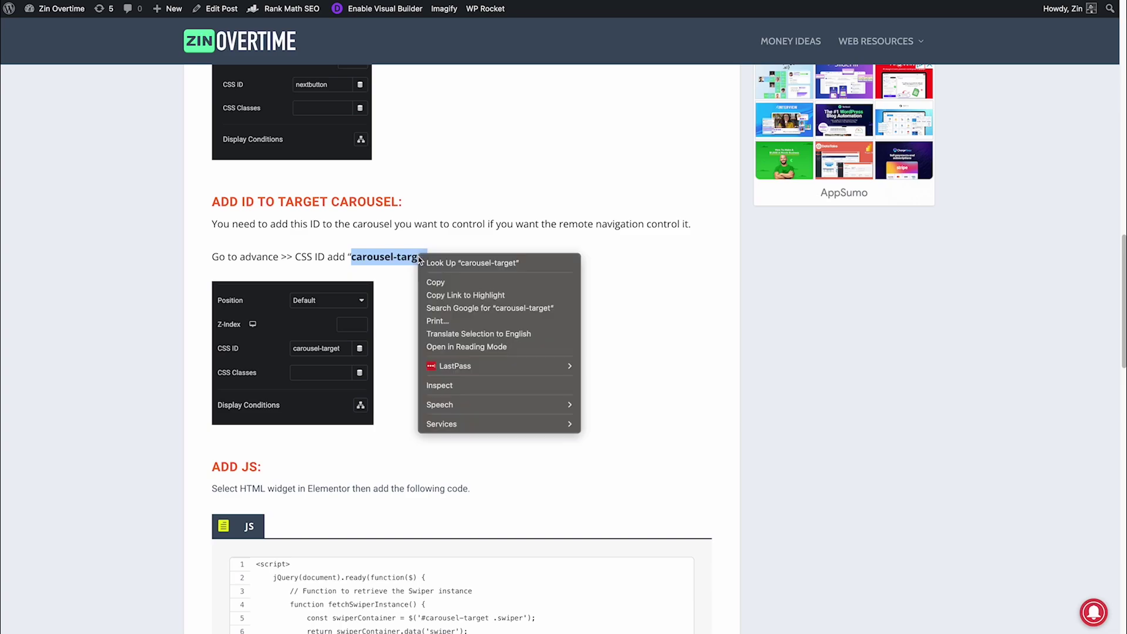
click(446, 279)
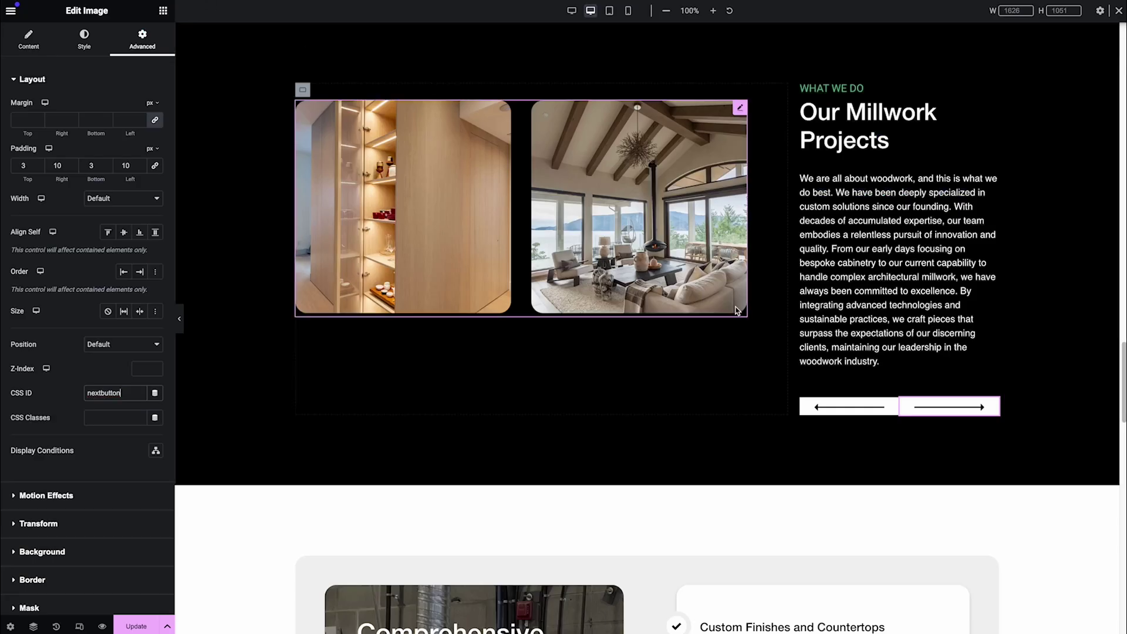
Set the Image Carousel widget's Advanced CSS ID to carousel-target
click(740, 108)
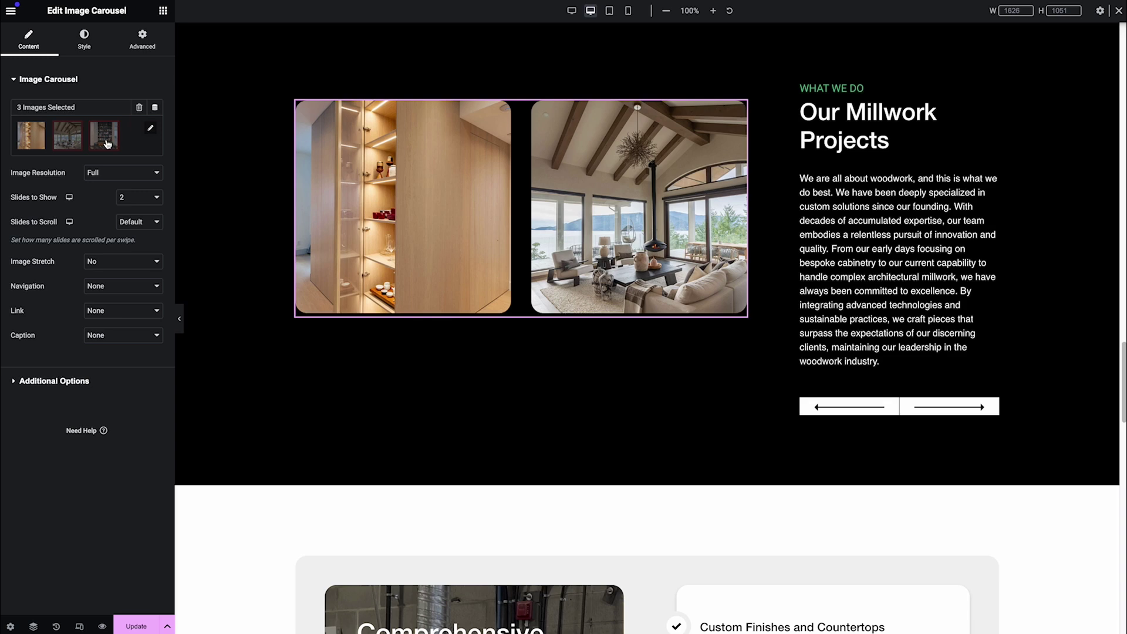
click(142, 48)
click(130, 394)
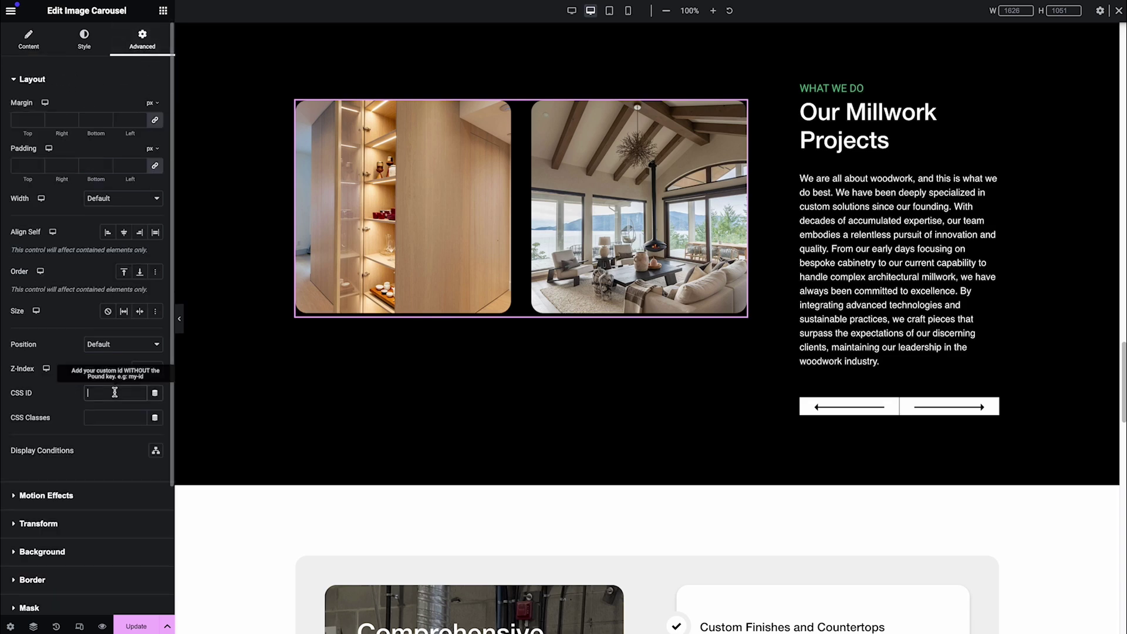
key(ctrl+v)
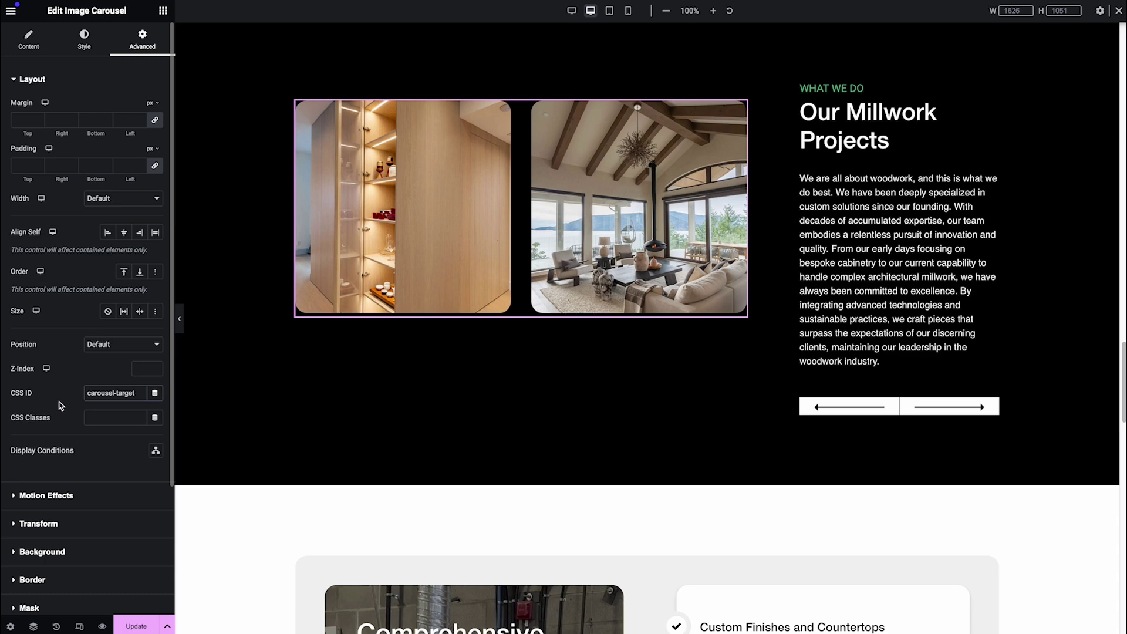
scroll(64, 392, down, 1)
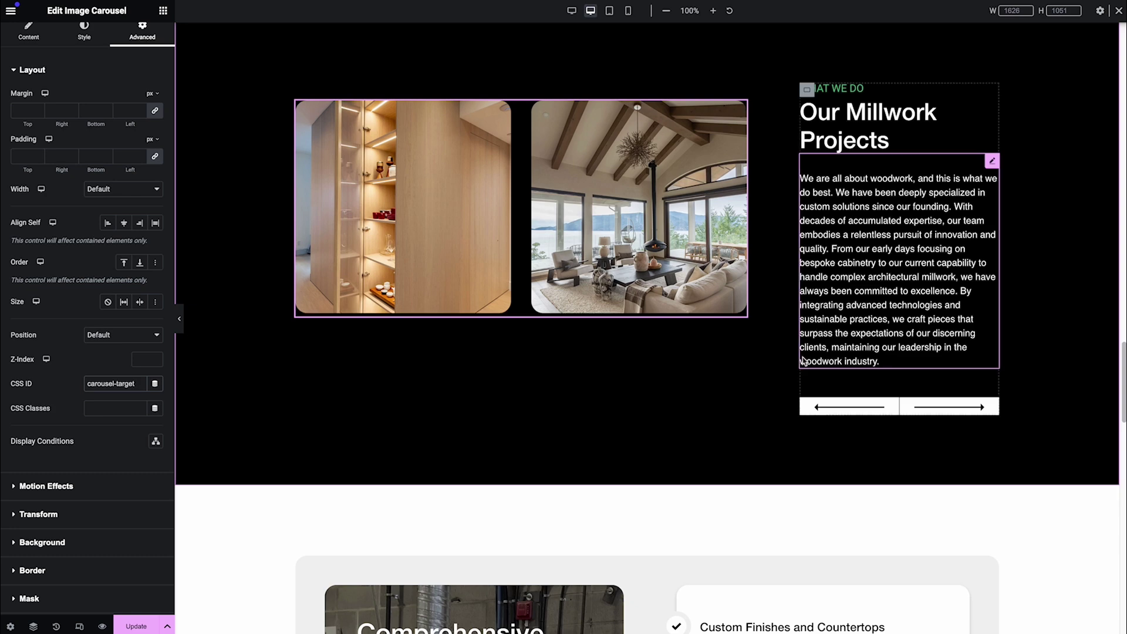
scroll(868, 381, down, 2)
scroll(876, 322, up, 2)
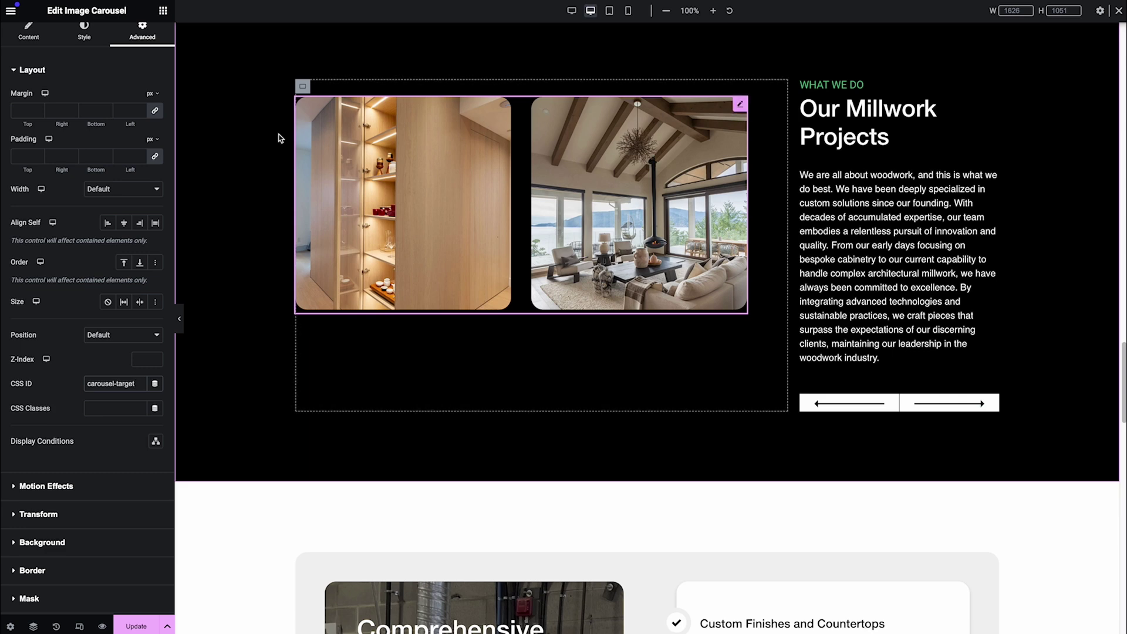
Add an HTML widget between the Millwork project paragraph and the arrow buttons
click(734, 109)
click(162, 12)
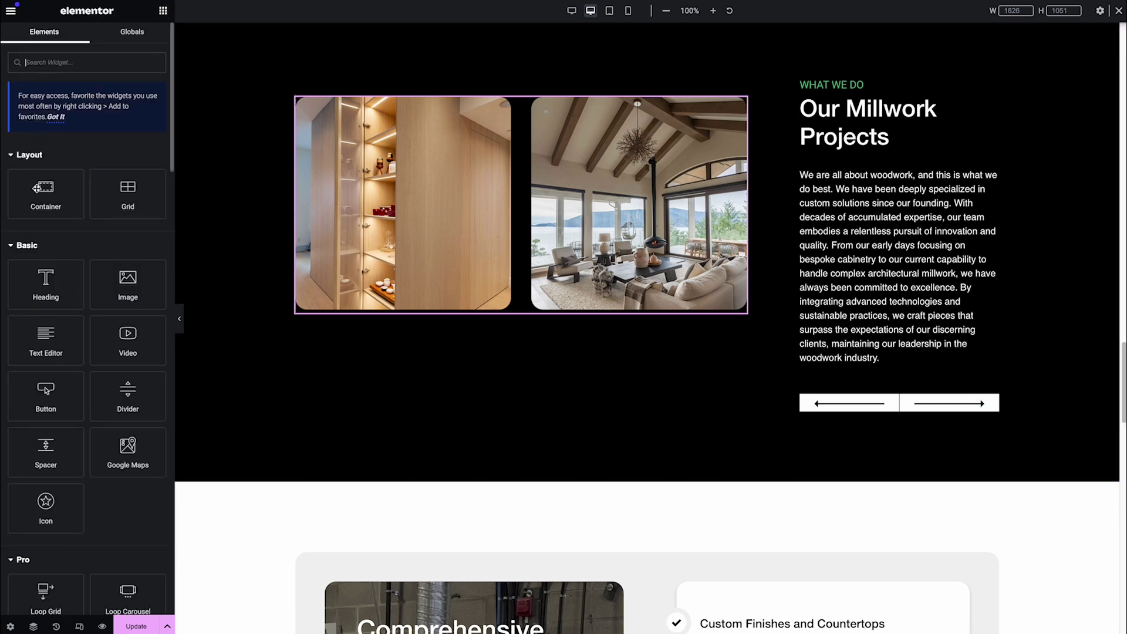
text(html)
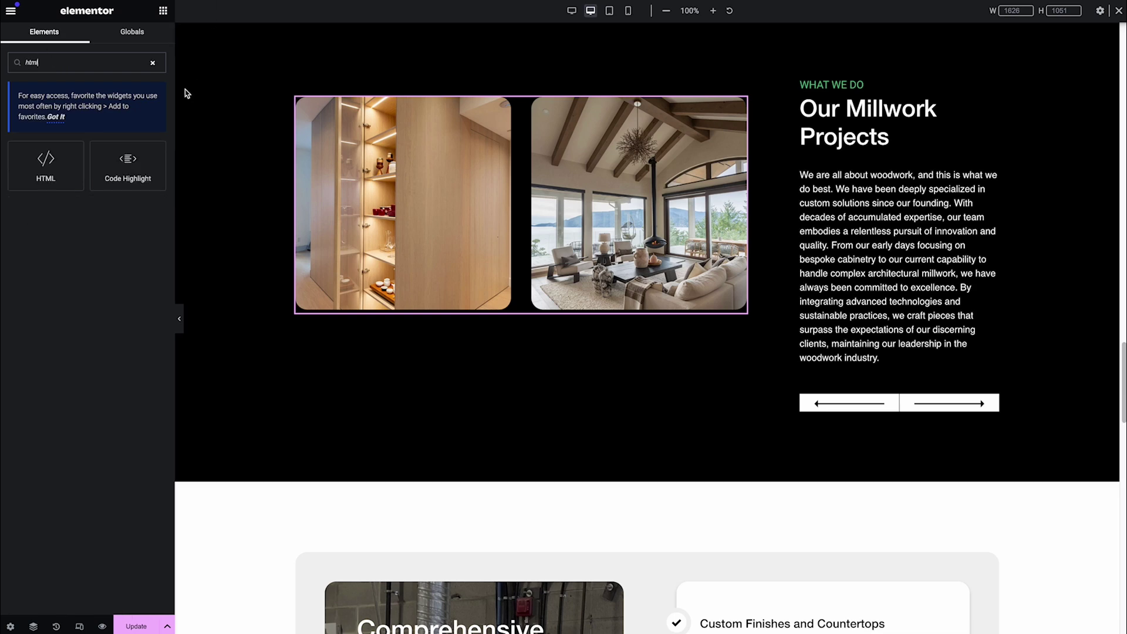
drag(45, 160, 861, 327)
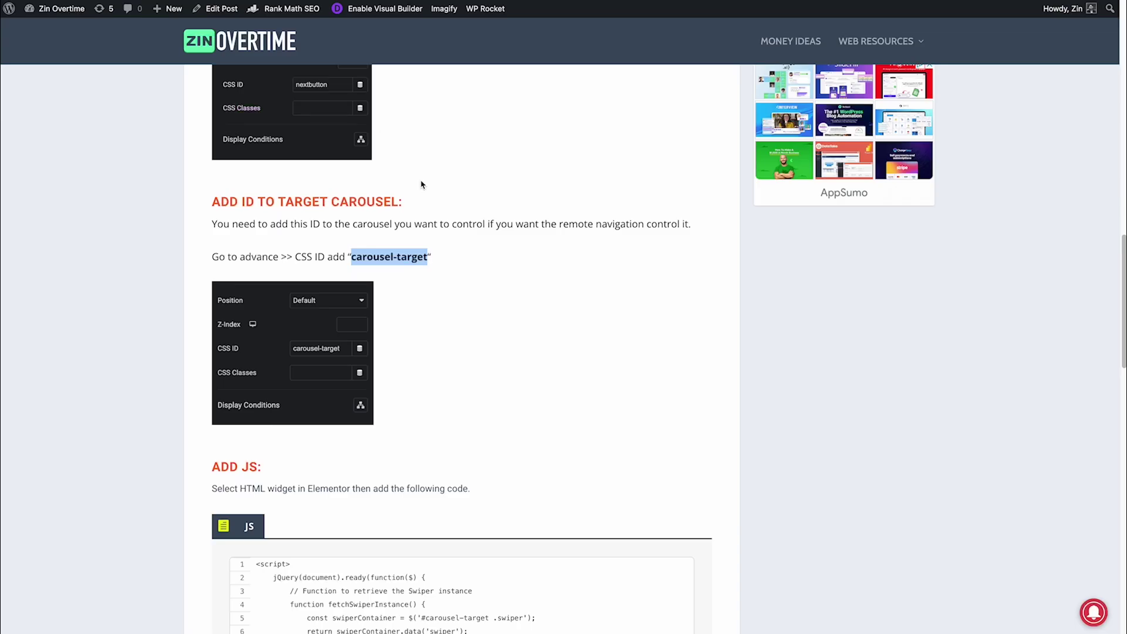
Copy the tutorial's full JS carousel script
scroll(421, 184, down, 6)
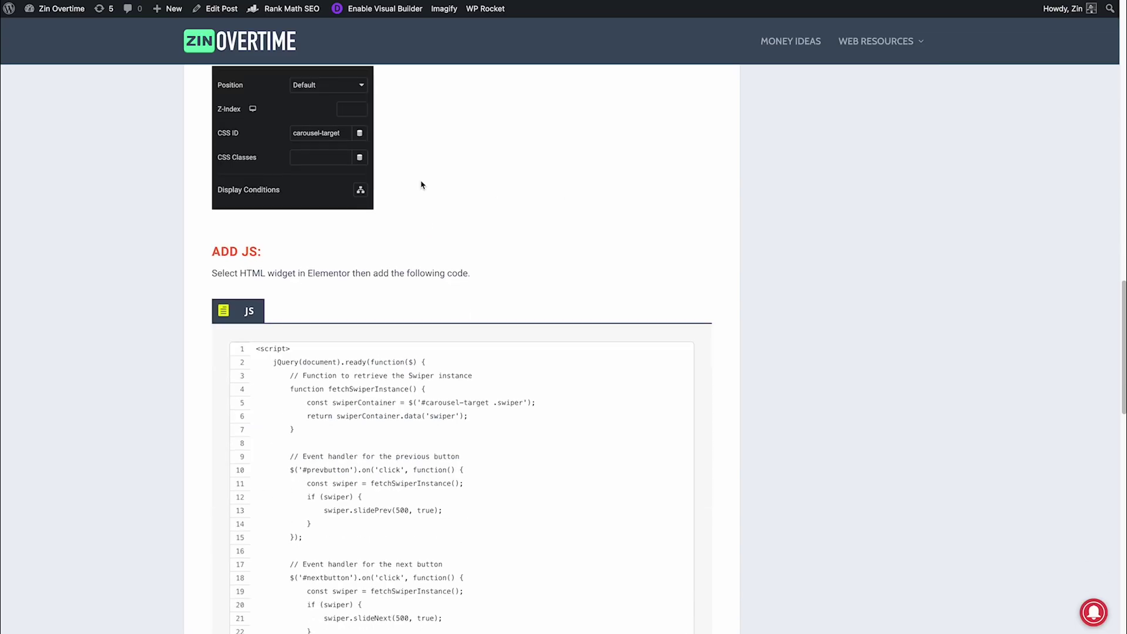
drag(302, 556, 250, 235)
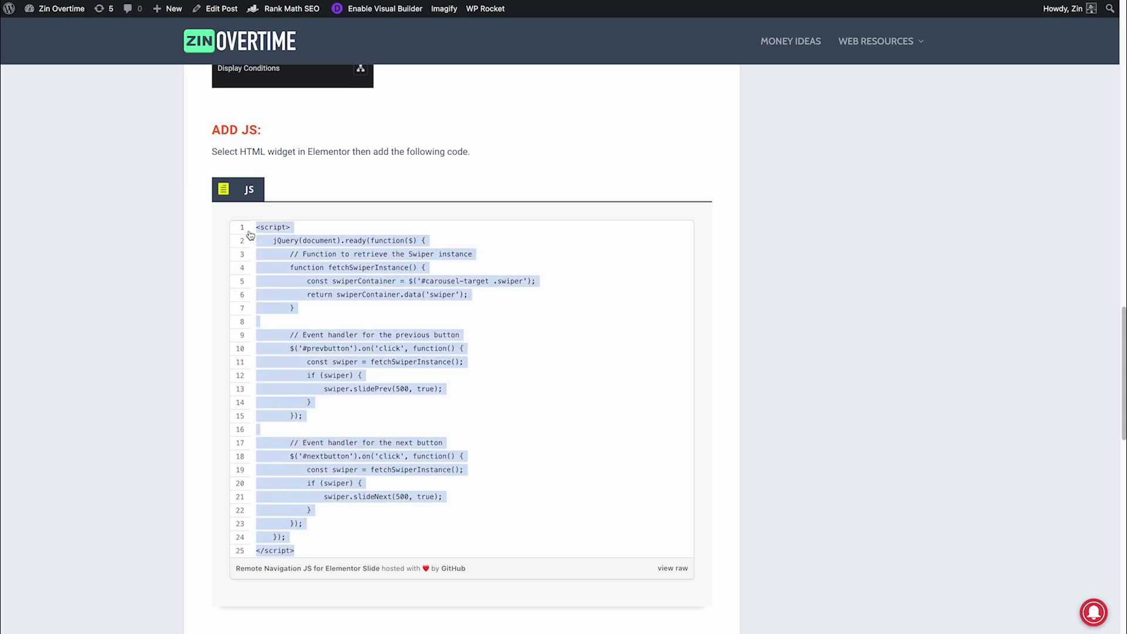
right_click(315, 244)
click(346, 267)
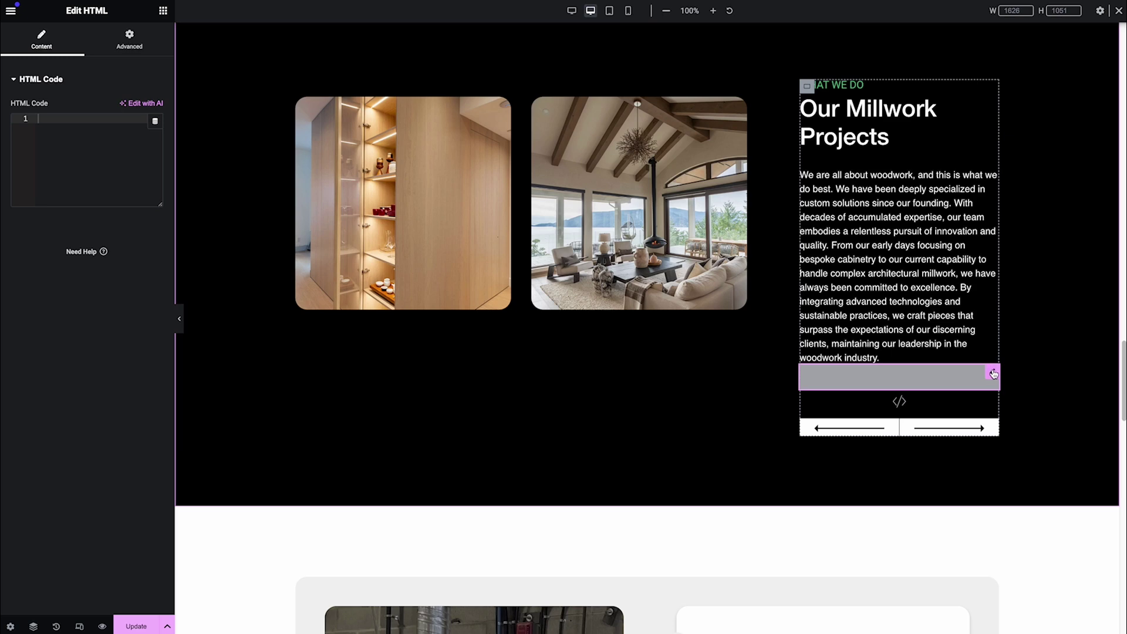
Paste the 25-line jQuery carousel script into the HTML widget's code and update the page
click(119, 155)
key(ctrl+v)
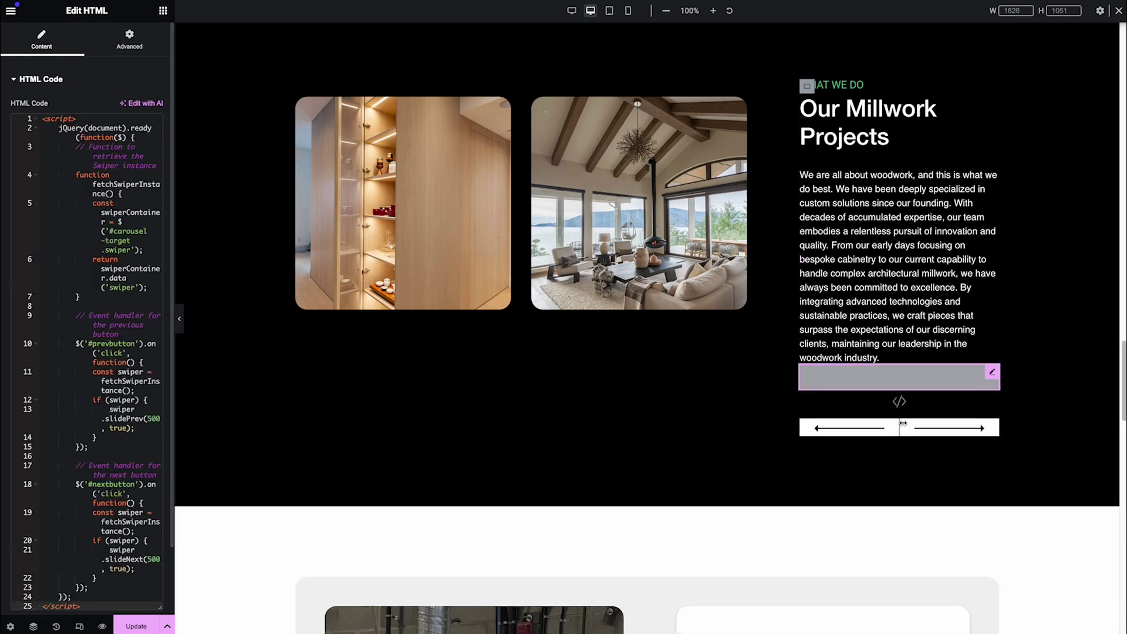
click(132, 626)
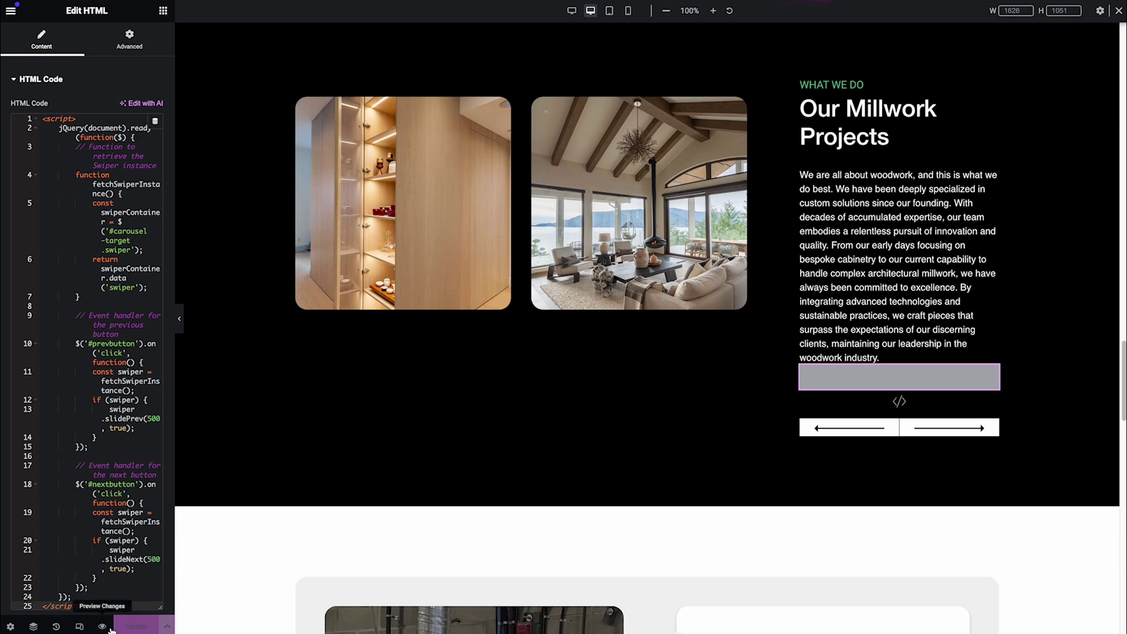
Preview the page and test that the arrows step the Our Millwork Projects carousel forward and back
click(103, 627)
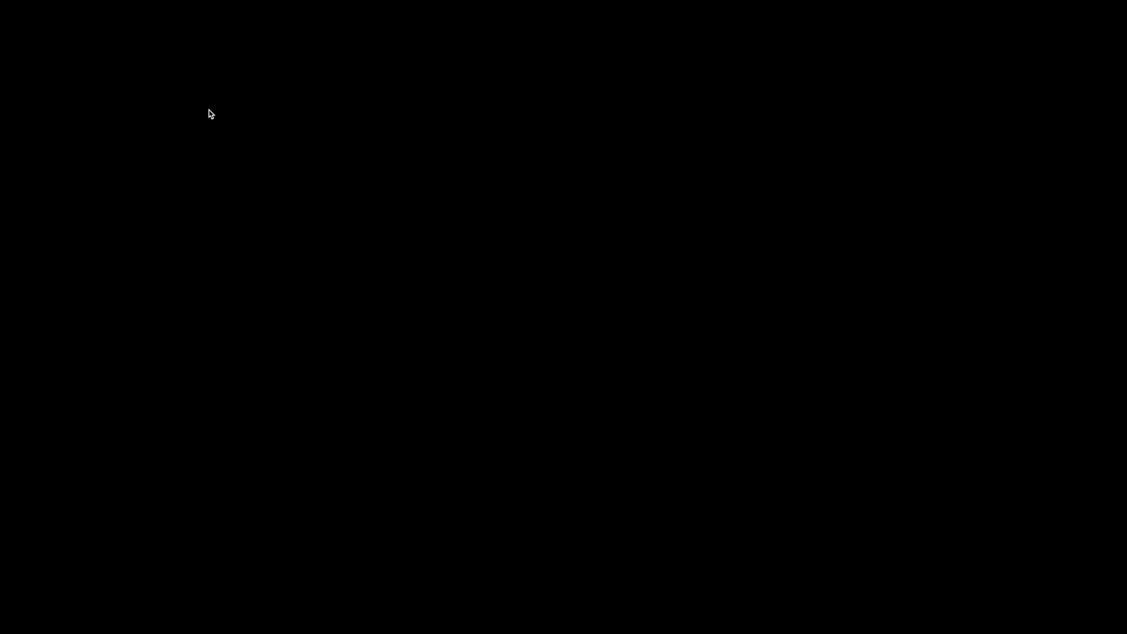
scroll(338, 234, down, 15)
scroll(338, 234, down, 20)
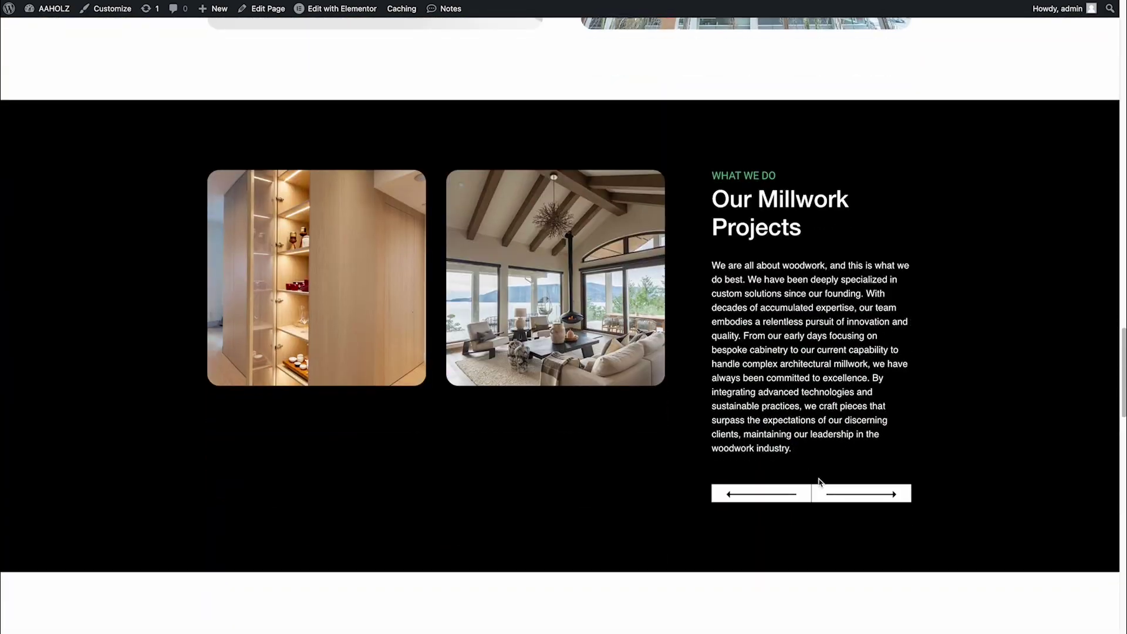
click(856, 496)
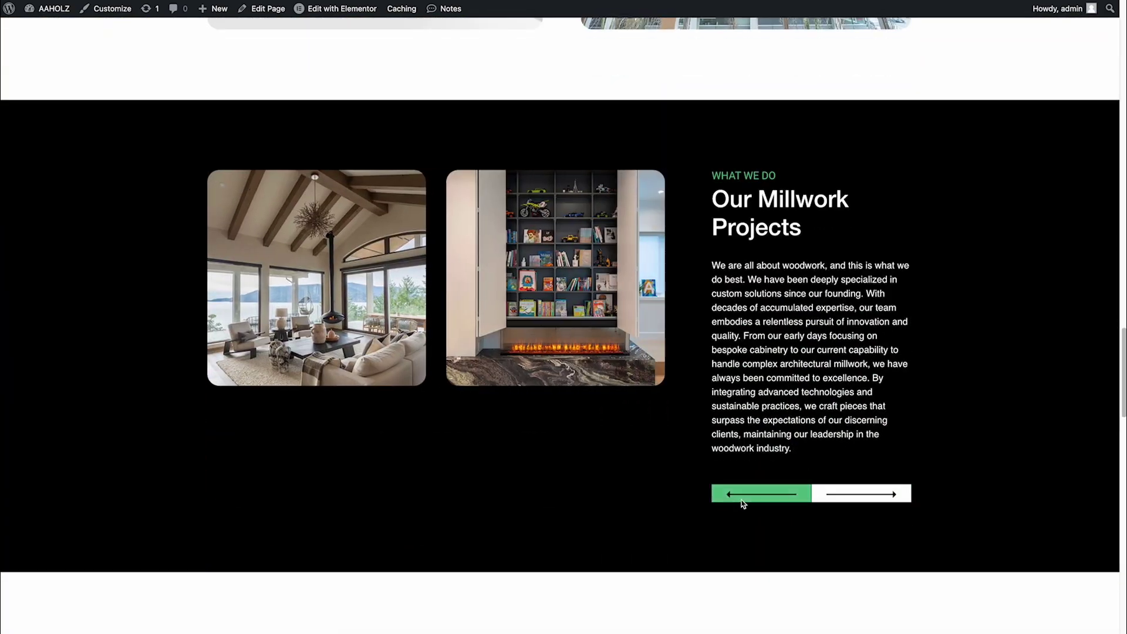
click(743, 504)
click(744, 504)
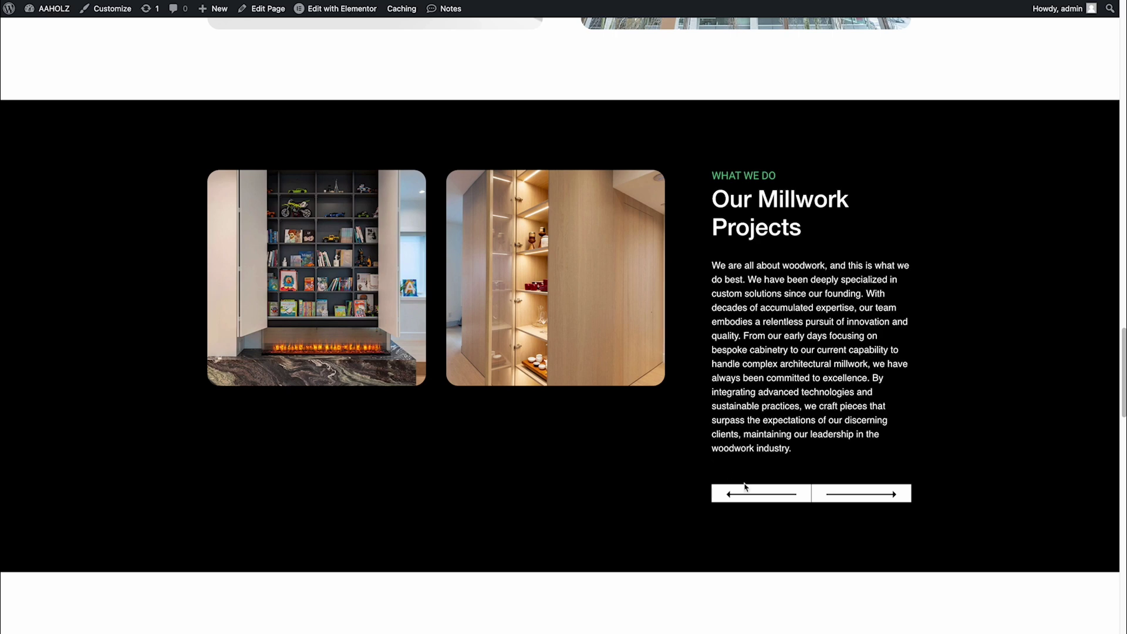
click(872, 503)
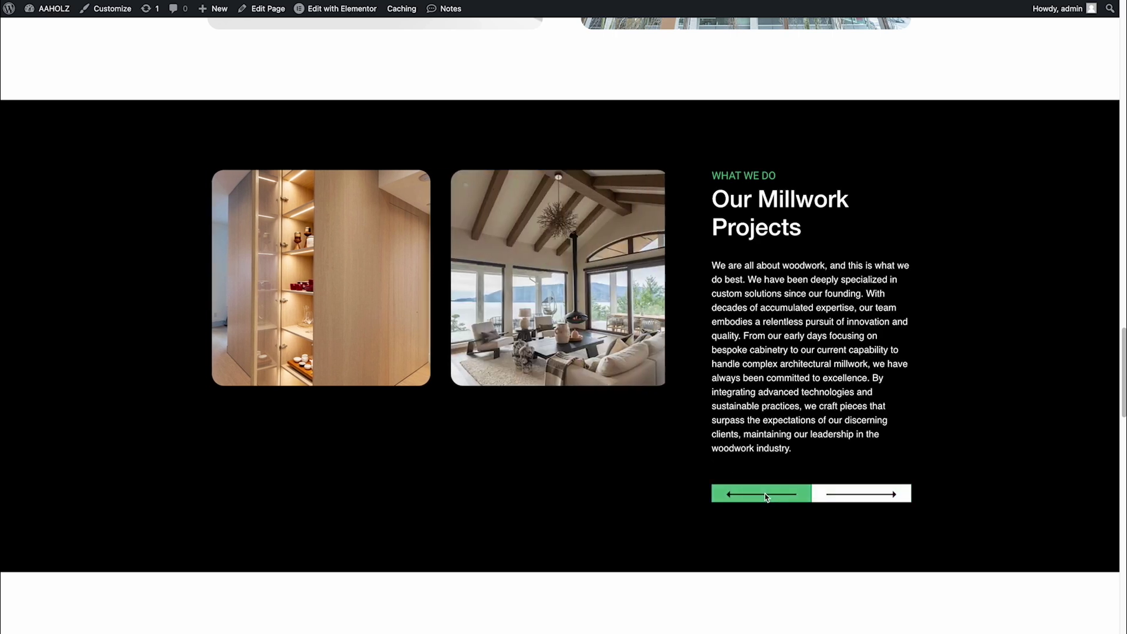
click(766, 496)
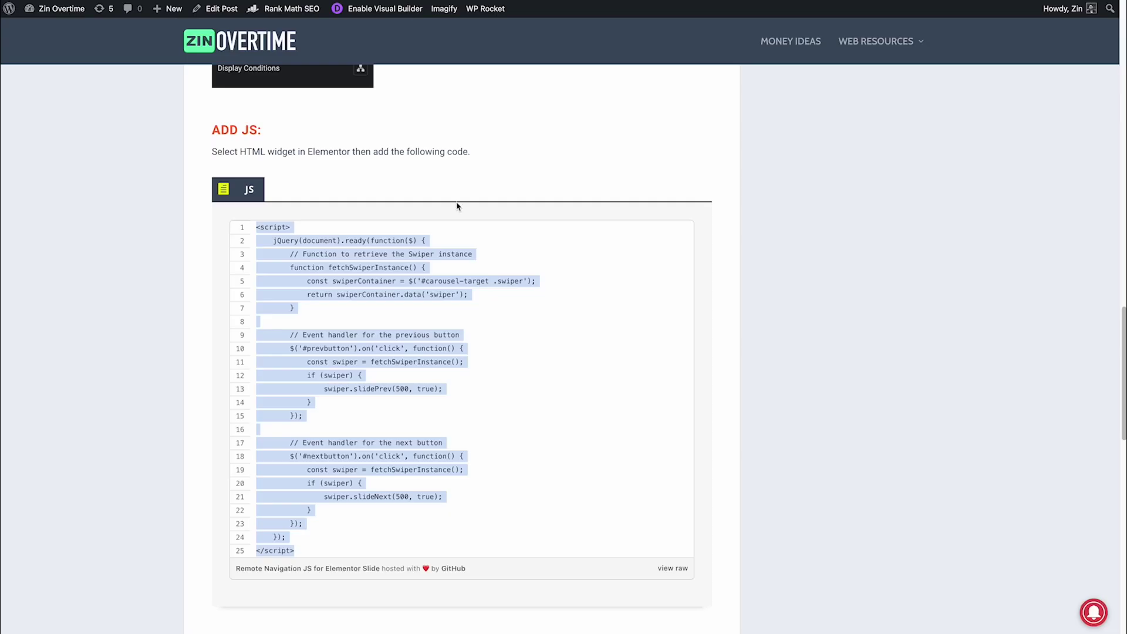
Copy the tutorial's three-line hover-pointer CSS for #prevbutton and #nextbutton
scroll(498, 297, down, 6)
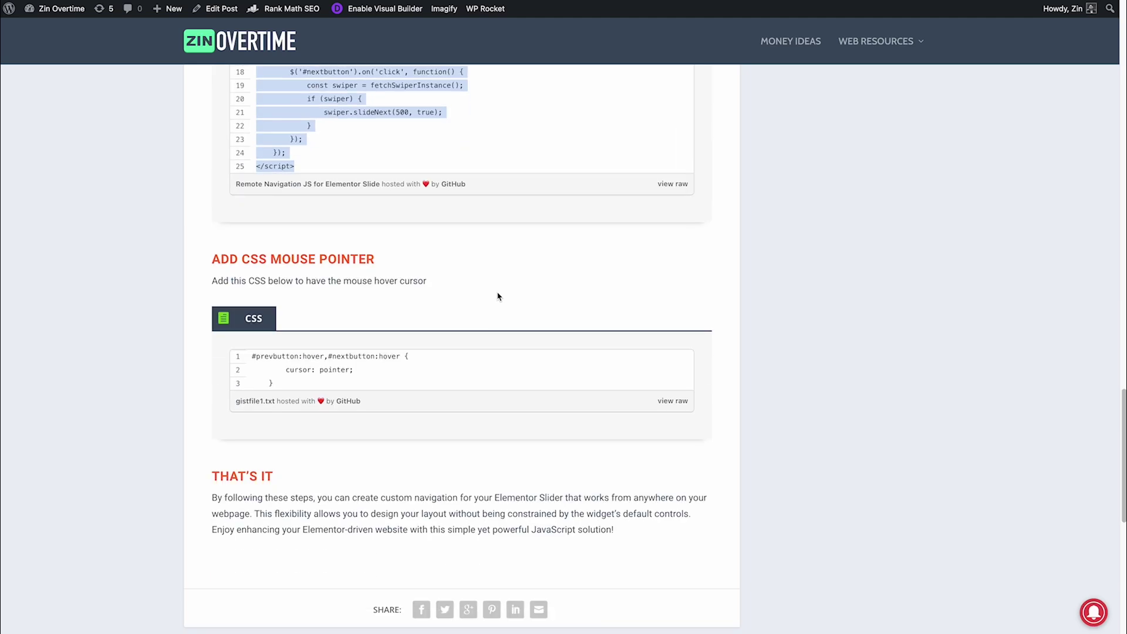
click(281, 360)
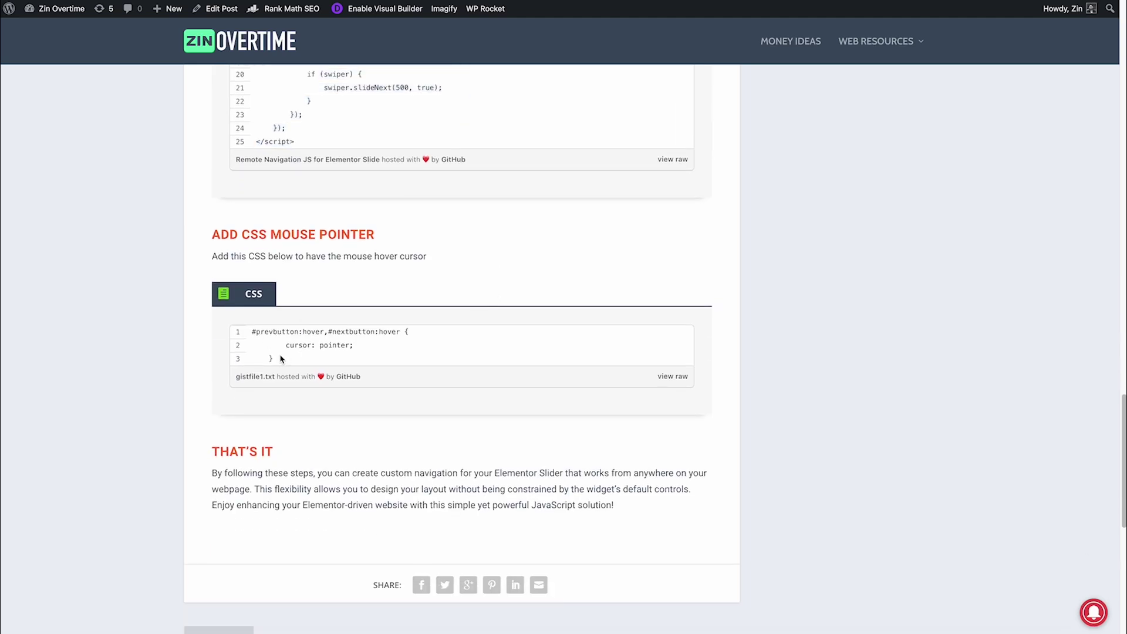
drag(278, 362, 253, 336)
right_click(261, 337)
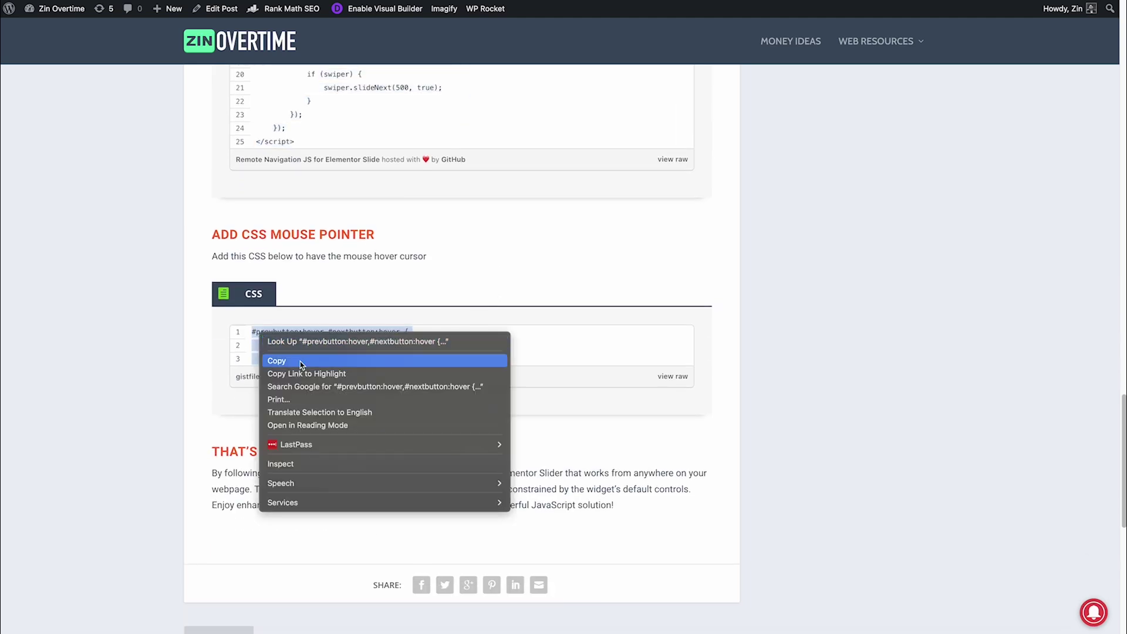
click(301, 361)
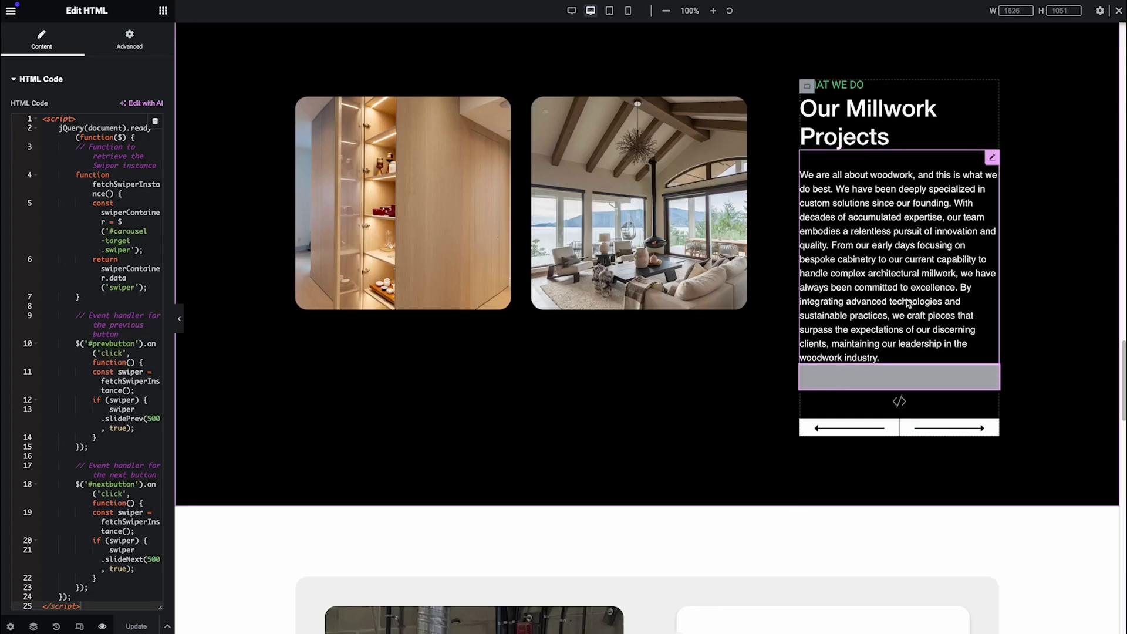
Paste the hover-pointer CSS into the page's Custom CSS under Page Settings > Advanced
click(10, 627)
click(142, 40)
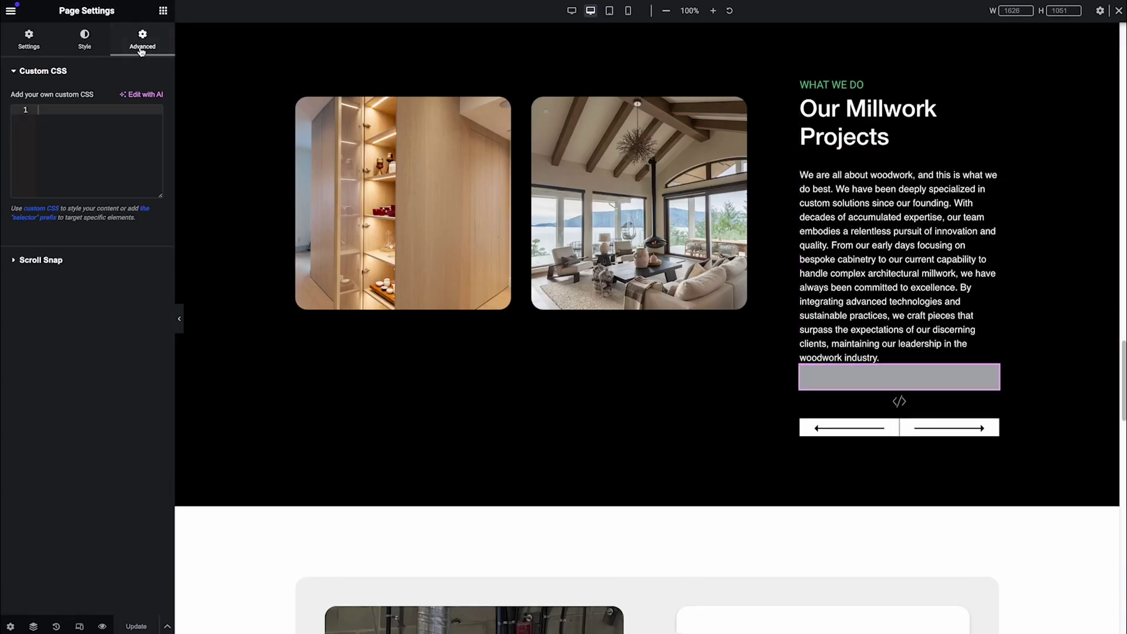
right_click(58, 142)
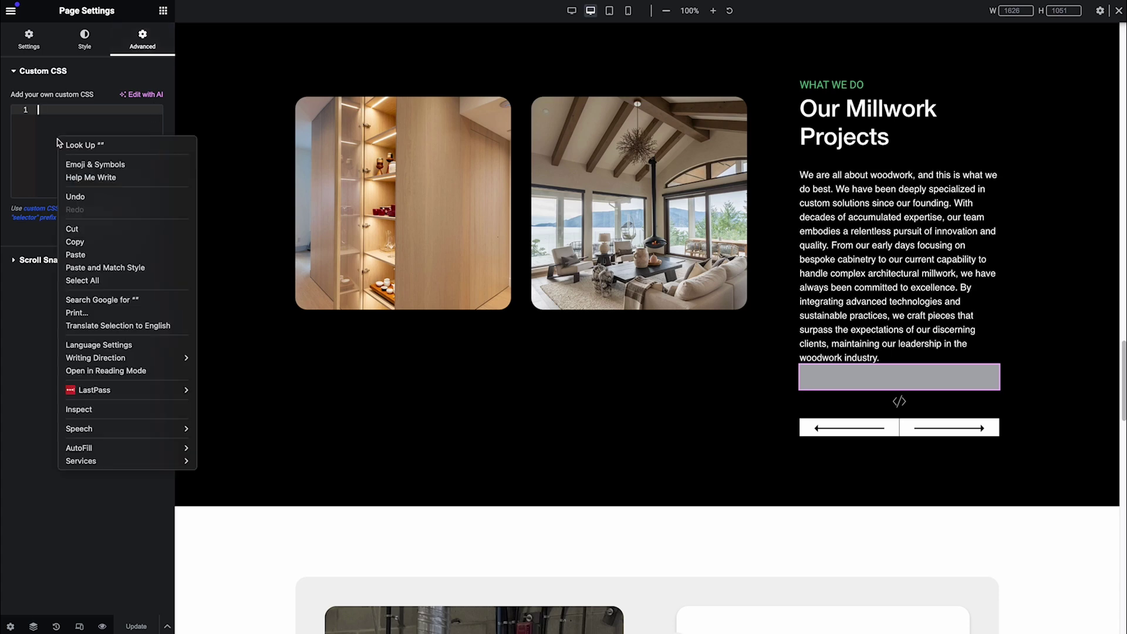
click(78, 257)
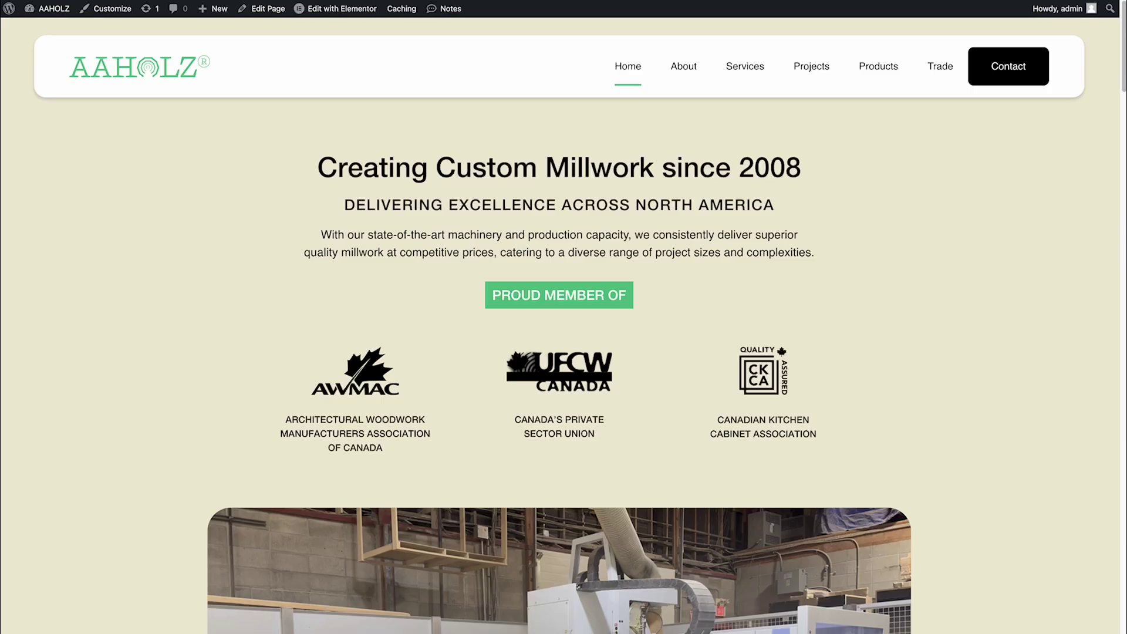
On the live page, slide the Our Millwork Projects carousel back two images with the arrows
scroll(363, 188, down, 6)
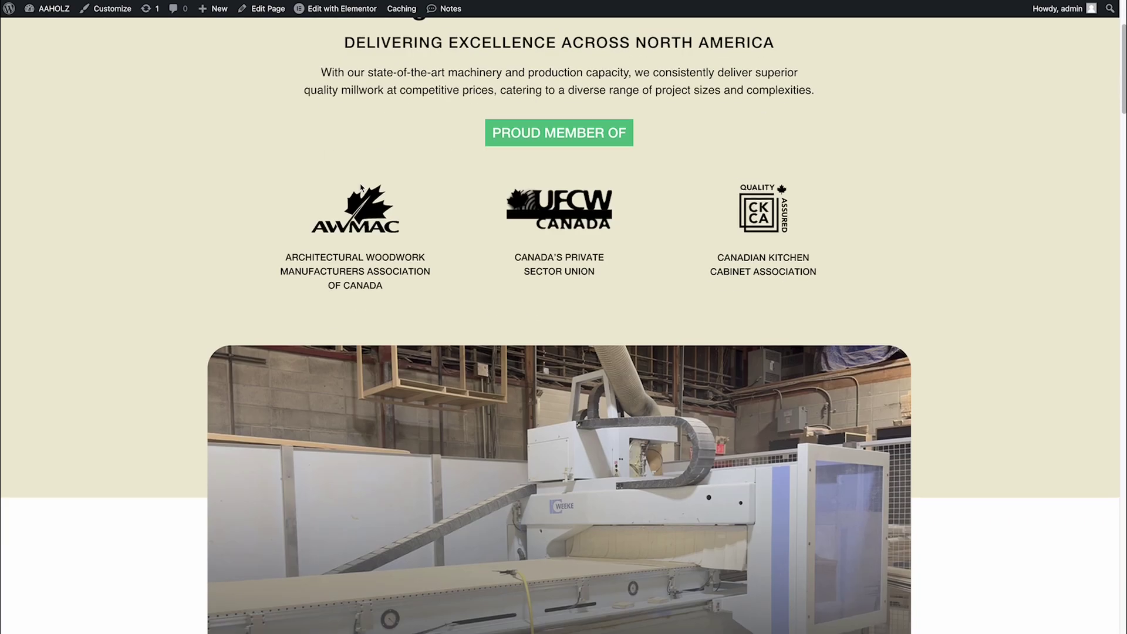
scroll(362, 188, down, 20)
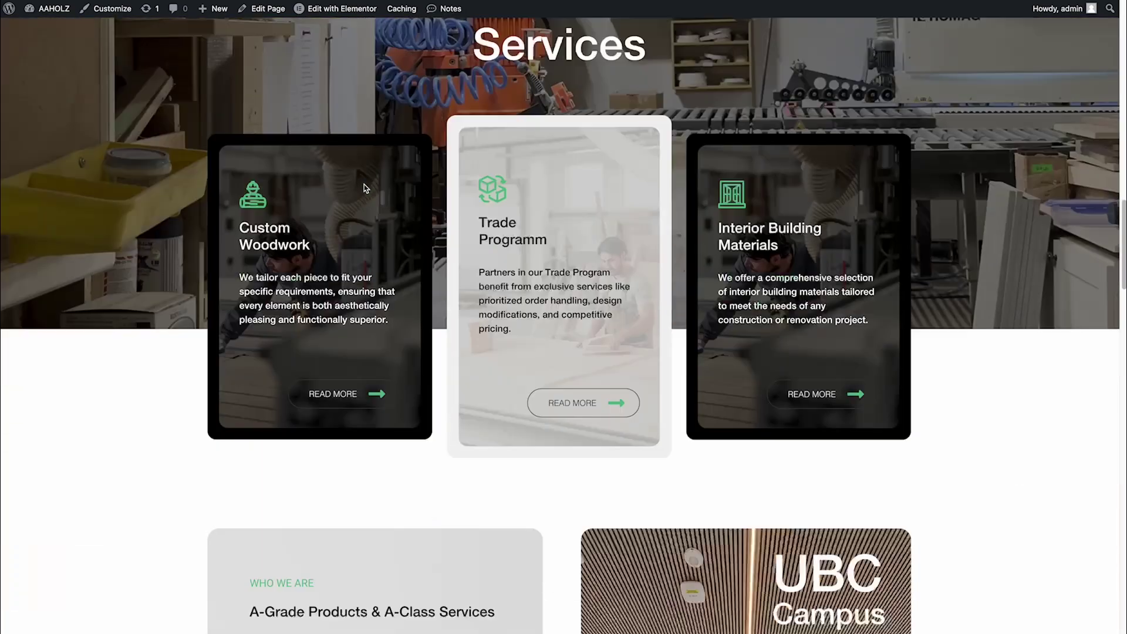
scroll(365, 187, down, 11)
scroll(770, 166, up, 5)
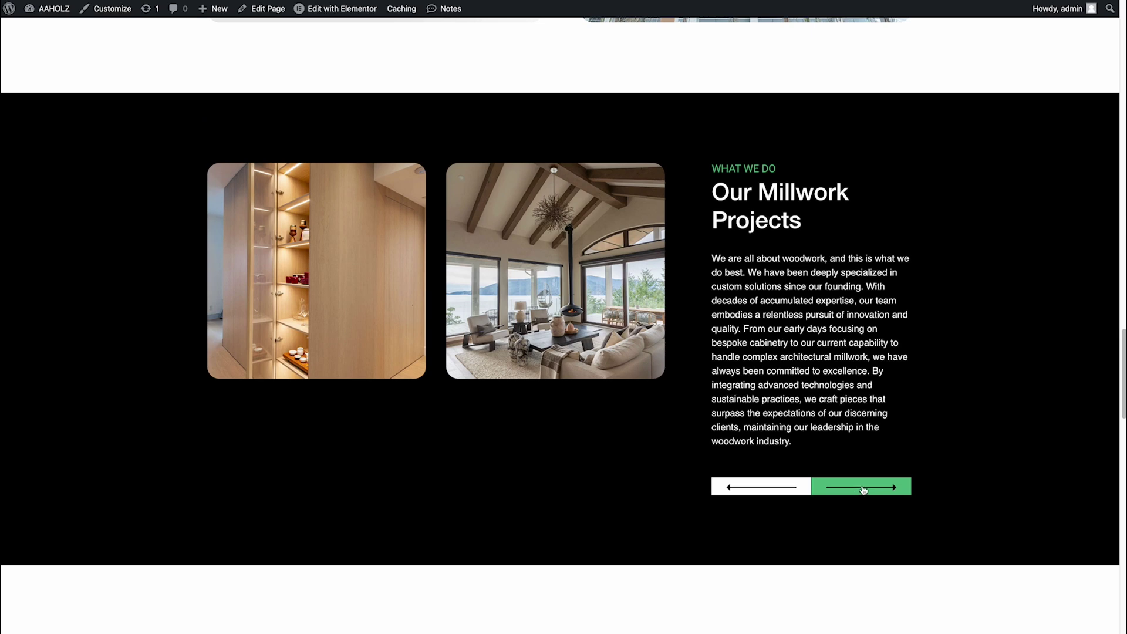
click(768, 491)
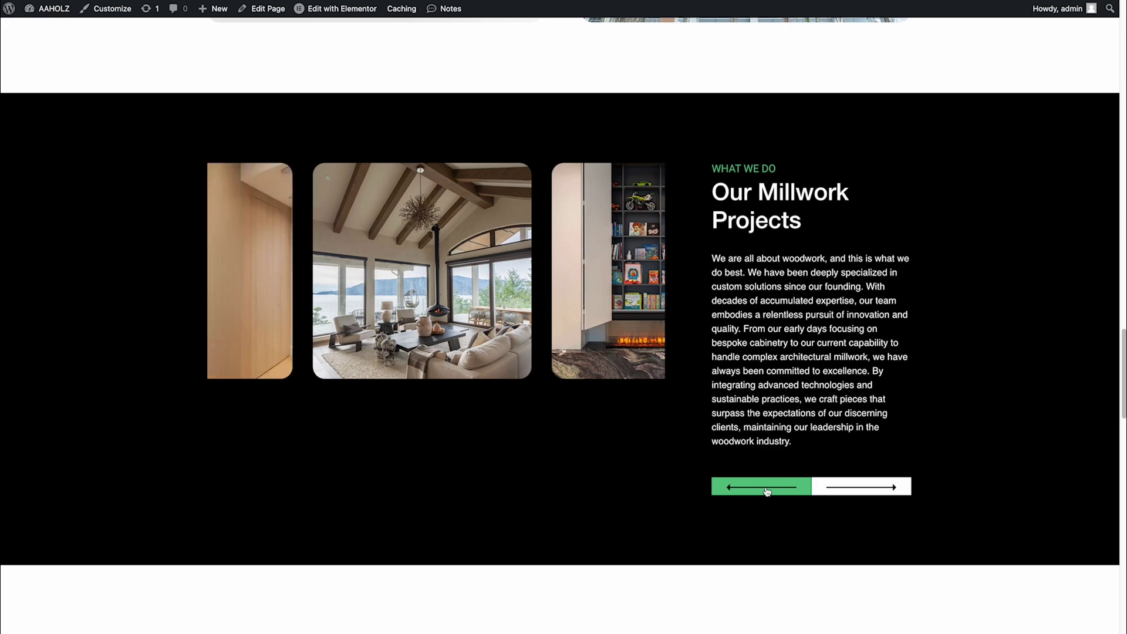
click(858, 487)
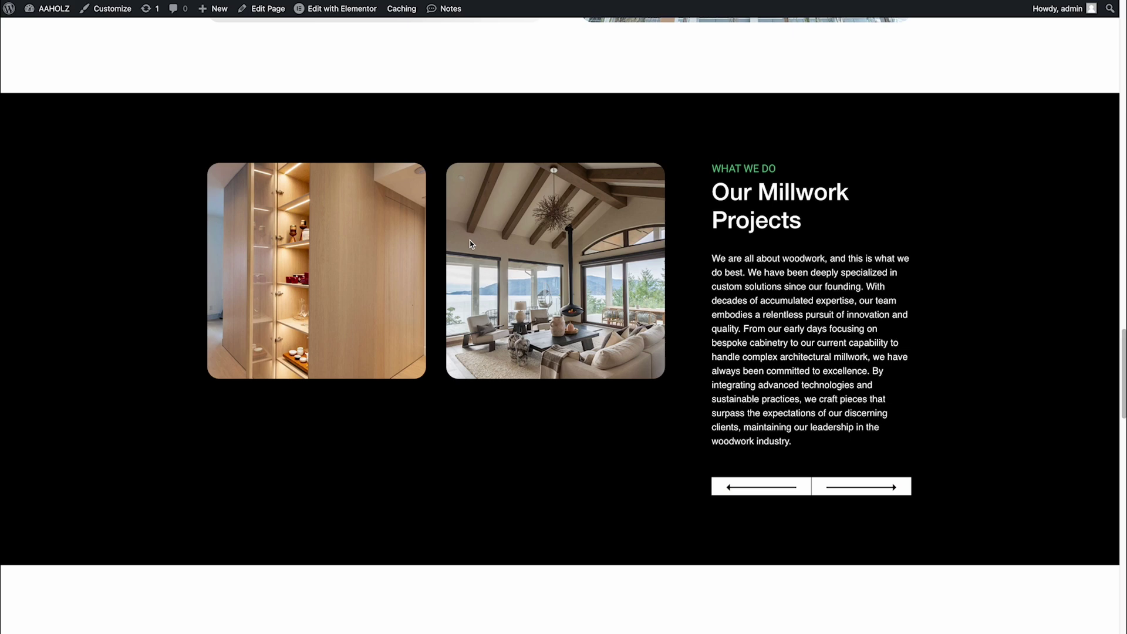
Advance the carousel to the wood cabinet and living-room images
drag(555, 308, 404, 277)
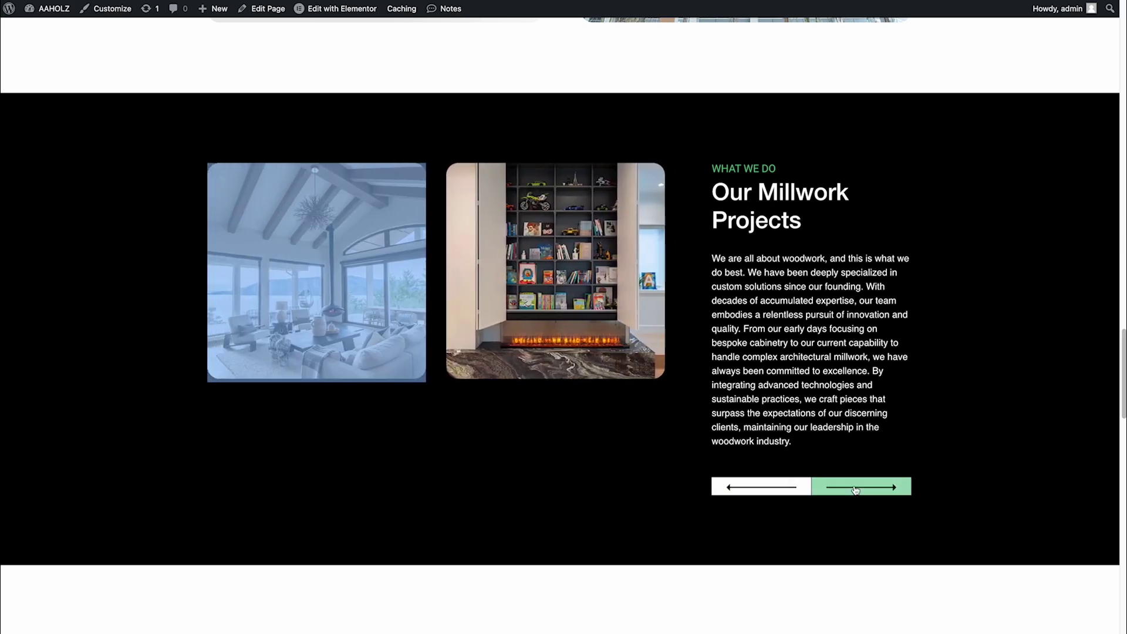
click(858, 490)
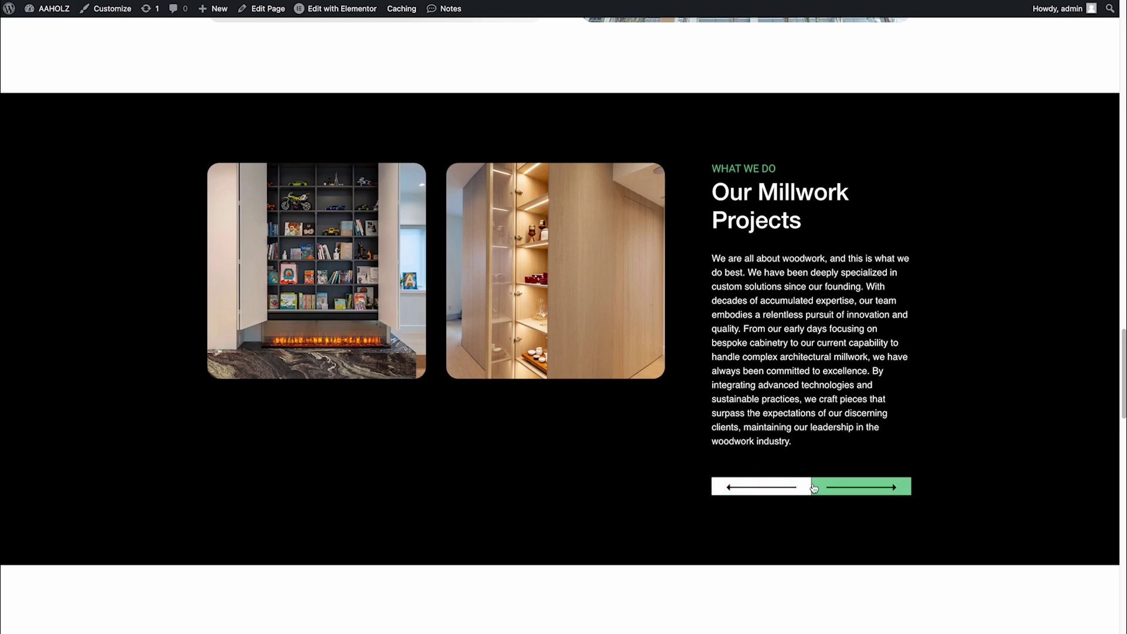
click(843, 492)
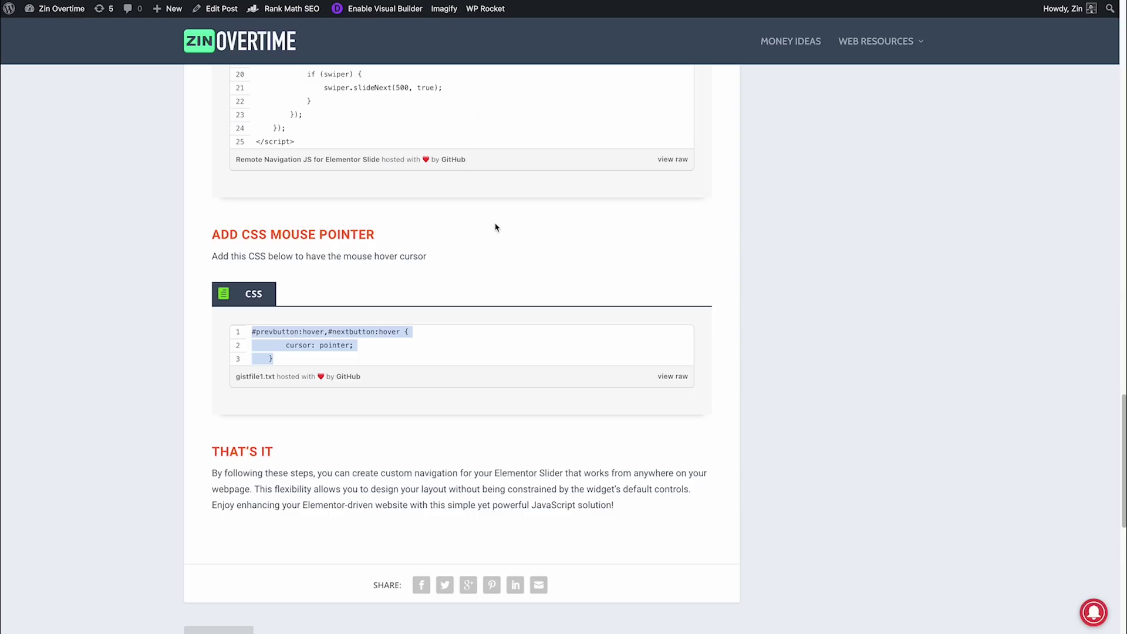
scroll(464, 282, up, 15)
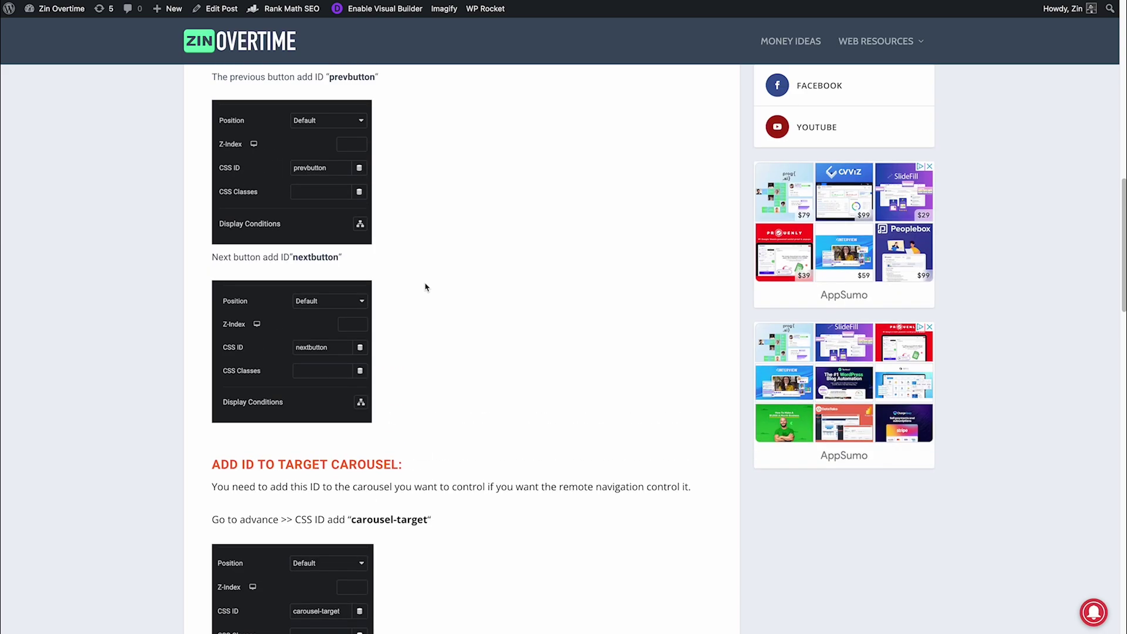
scroll(426, 285, up, 5)
scroll(427, 288, down, 12)
scroll(395, 184, up, 2)
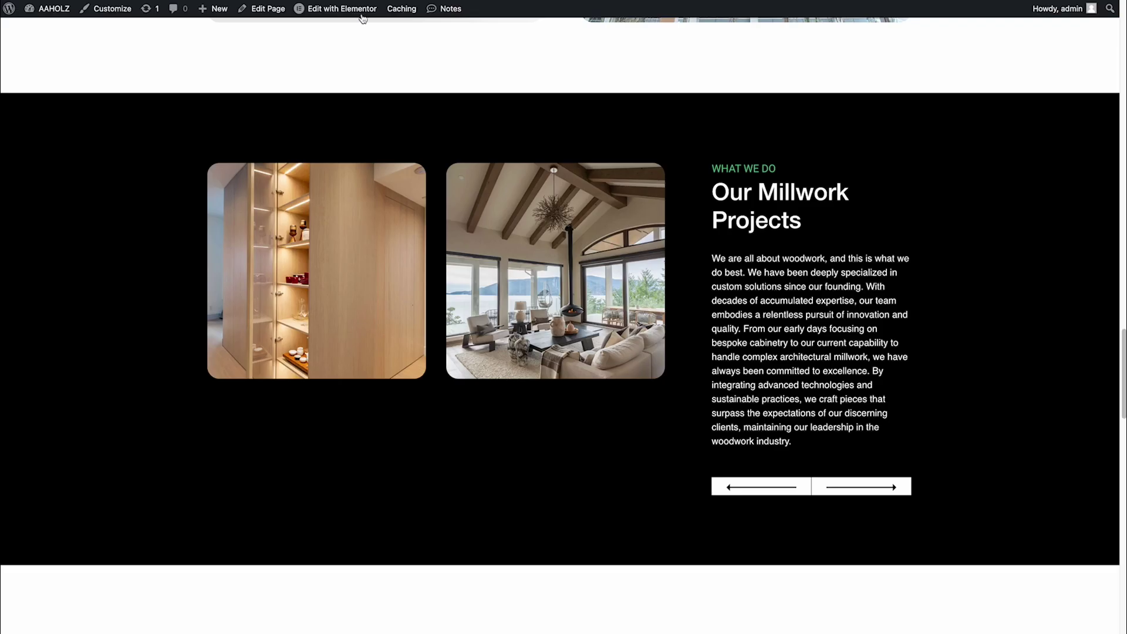
Alternate the right and left arrows to step the Millwork carousel forward and back
click(843, 487)
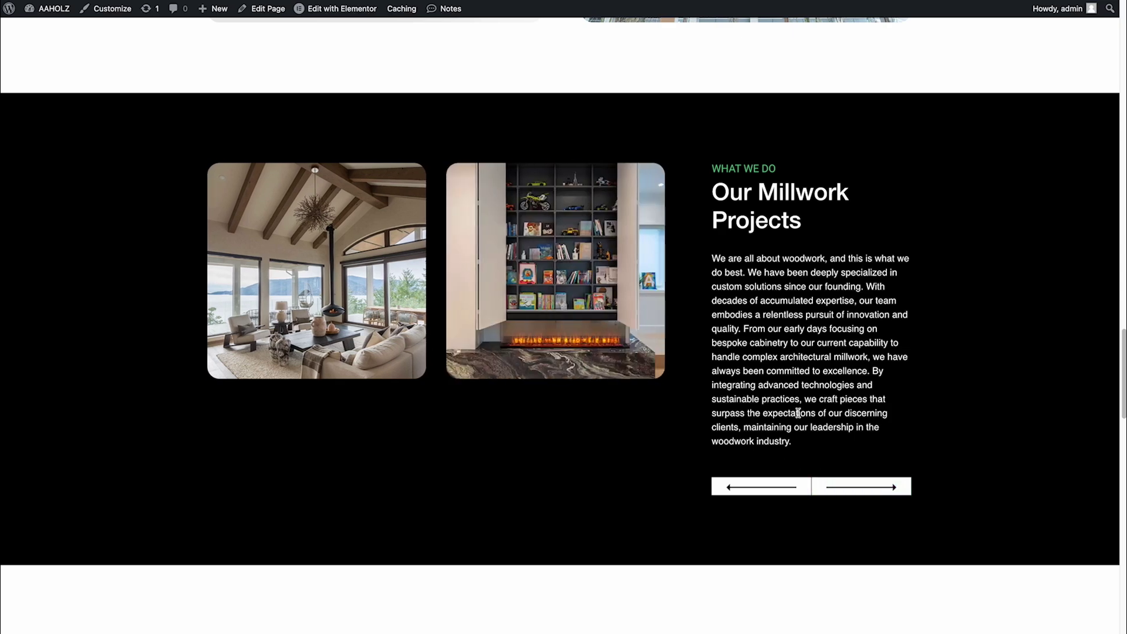
click(857, 487)
click(784, 492)
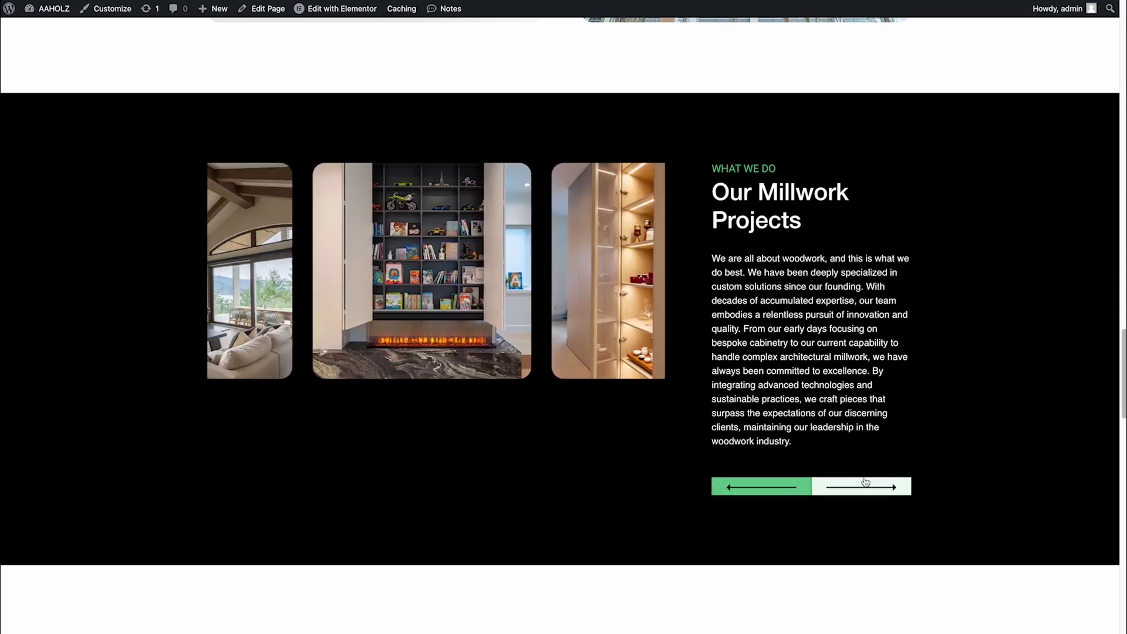
click(868, 487)
click(763, 487)
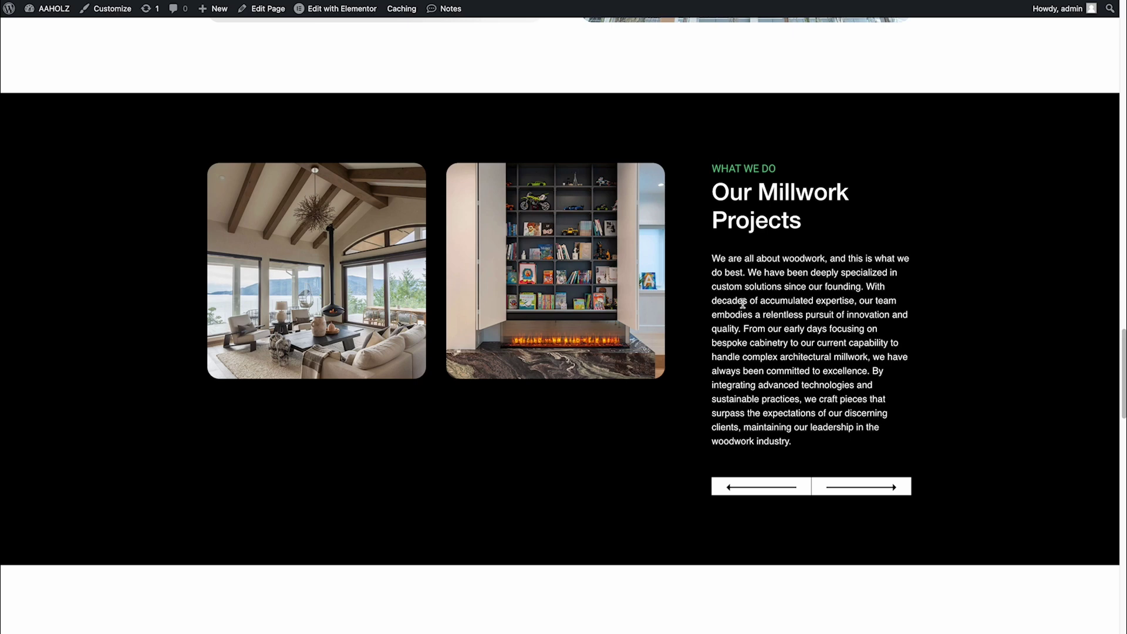
Keep stepping the carousel with the arrows, ending on the bookshelf-fireplace and lit cabinet images
scroll(740, 334, down, 1)
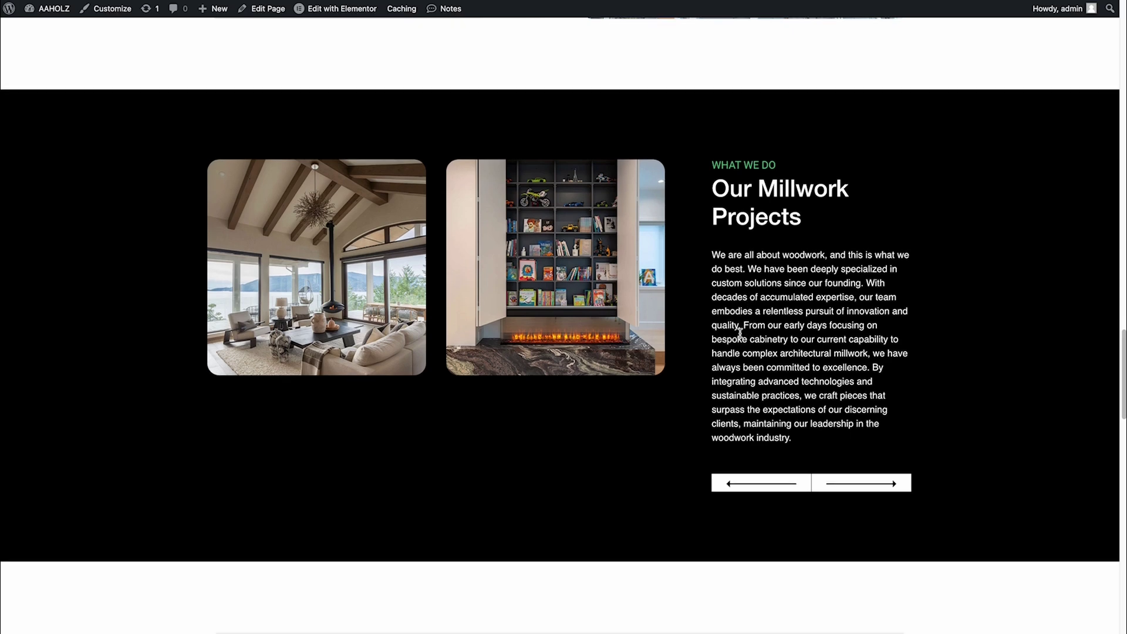
click(861, 488)
click(762, 482)
click(861, 482)
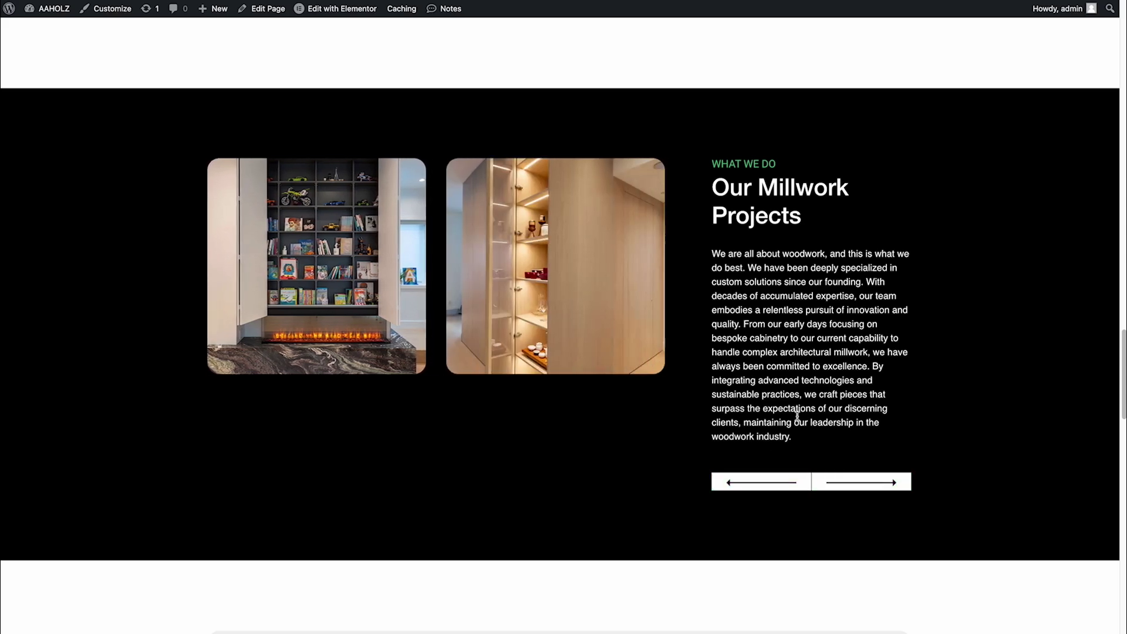
click(852, 481)
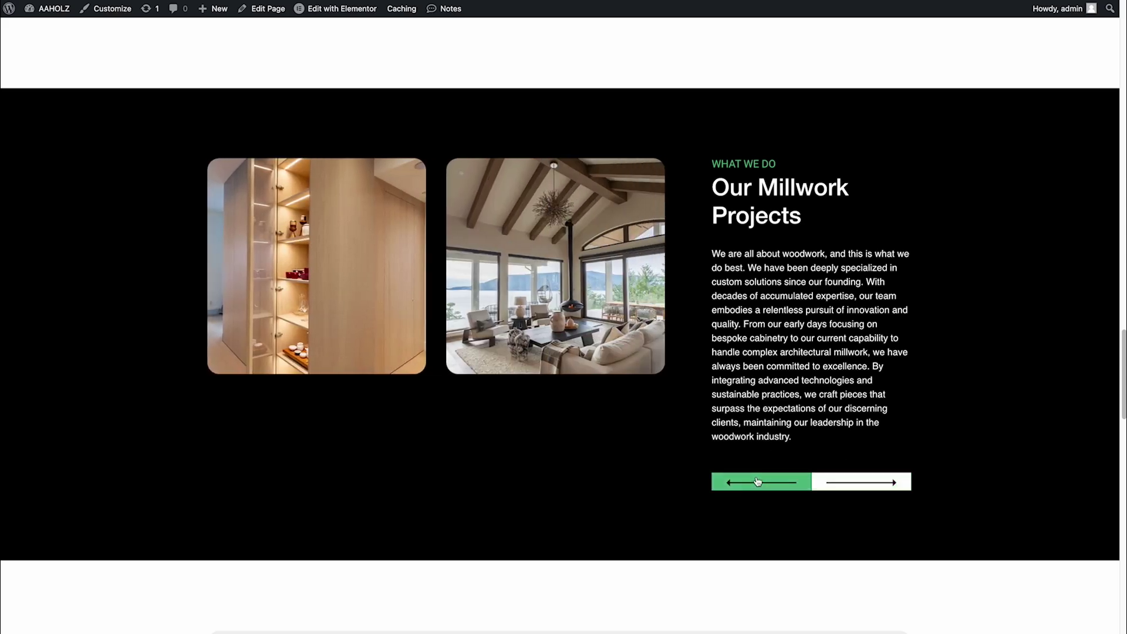
click(823, 480)
click(841, 481)
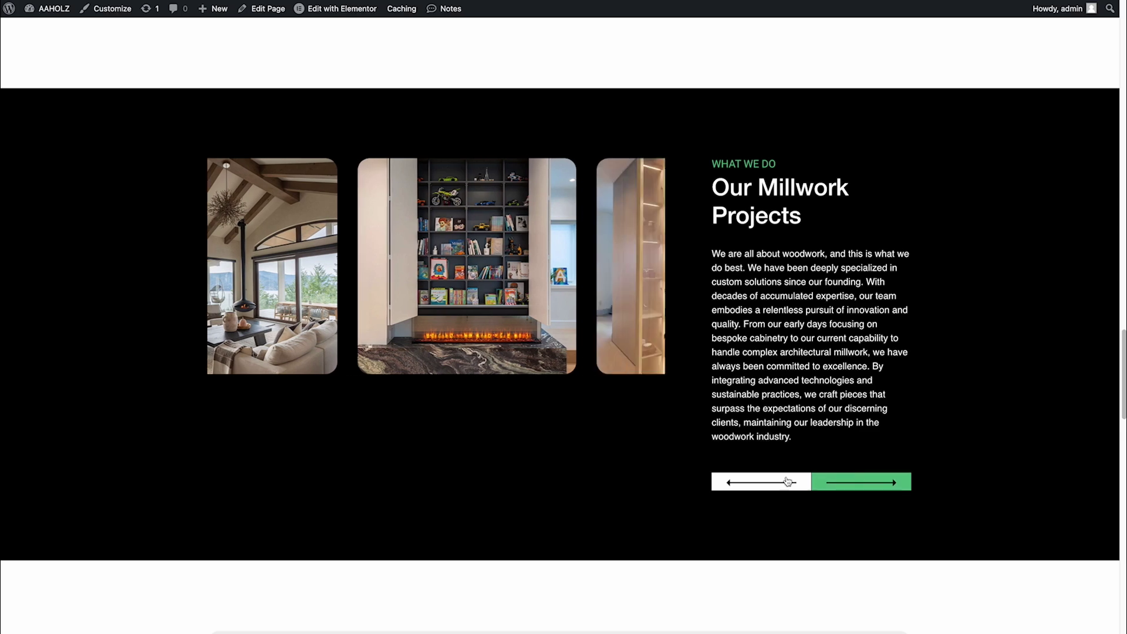
click(816, 481)
click(779, 478)
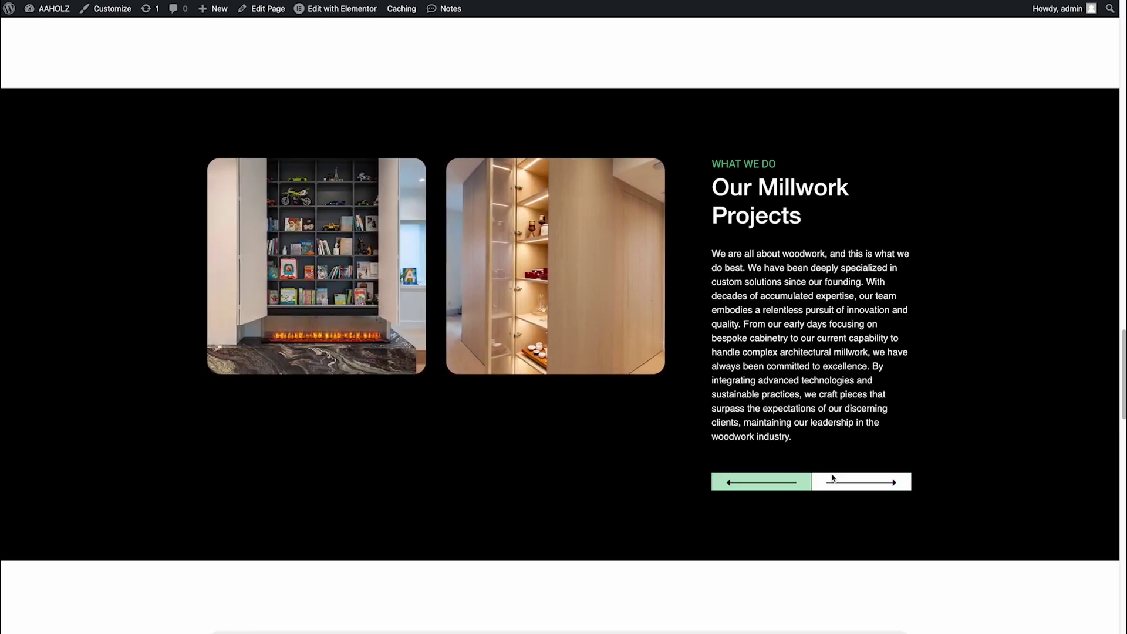